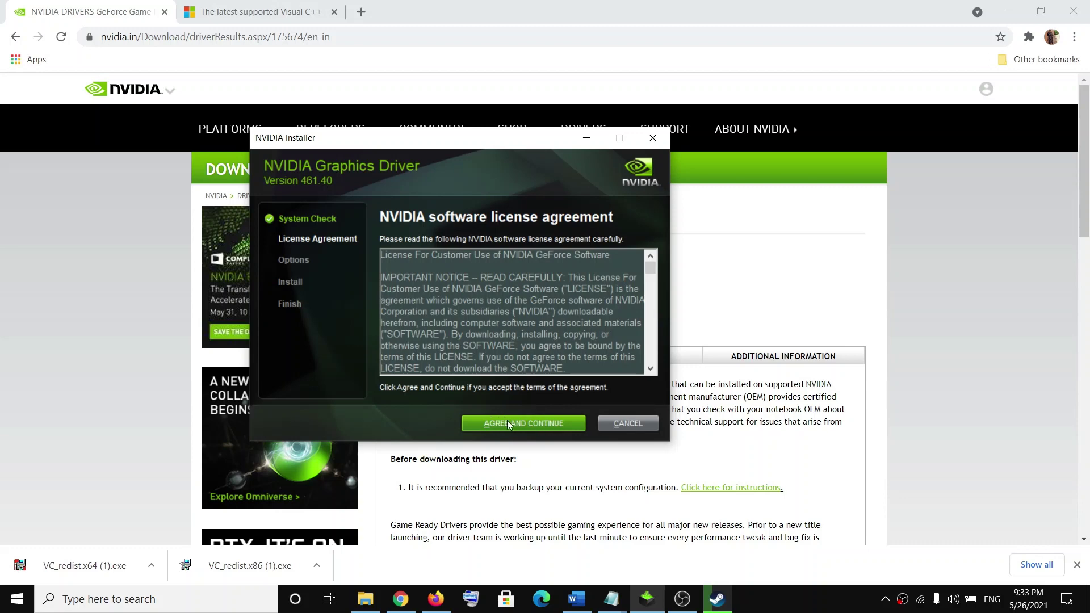
Accept the NVIDIA driver license agreement and choose the custom installation with a clean installation, leaving the installer minimized
{"action": "left_click", "coordinate": [520, 422]}
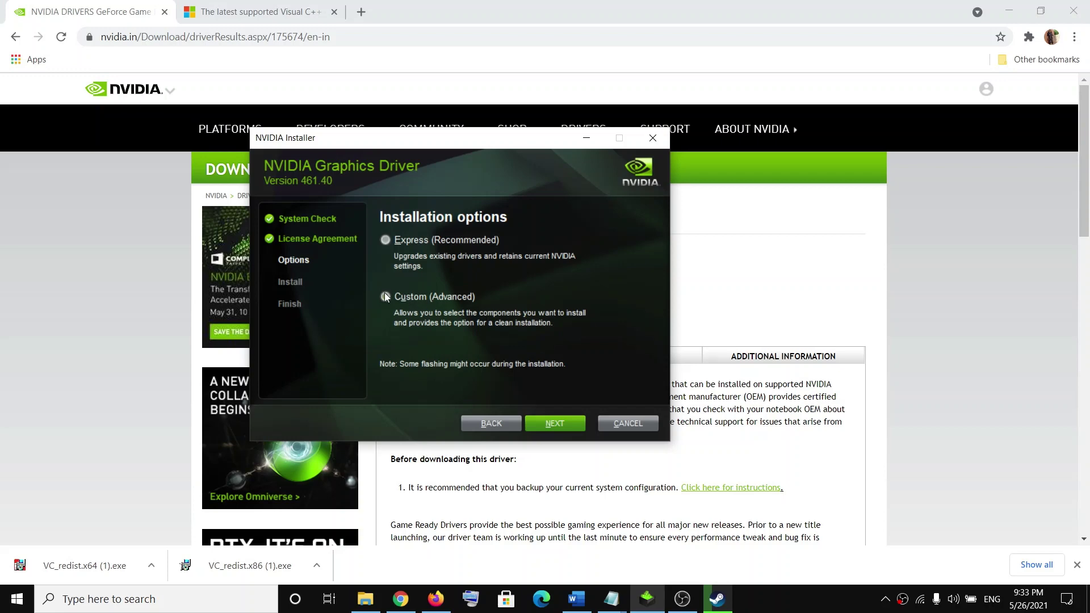
{"action": "left_click", "coordinate": [554, 424]}
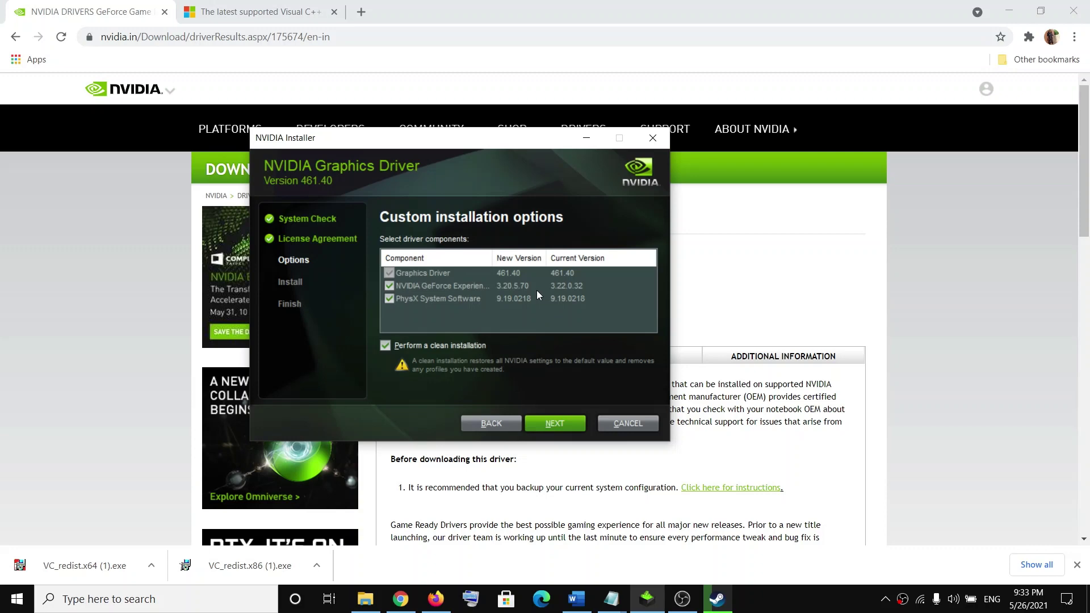
{"action": "left_click", "coordinate": [647, 599]}
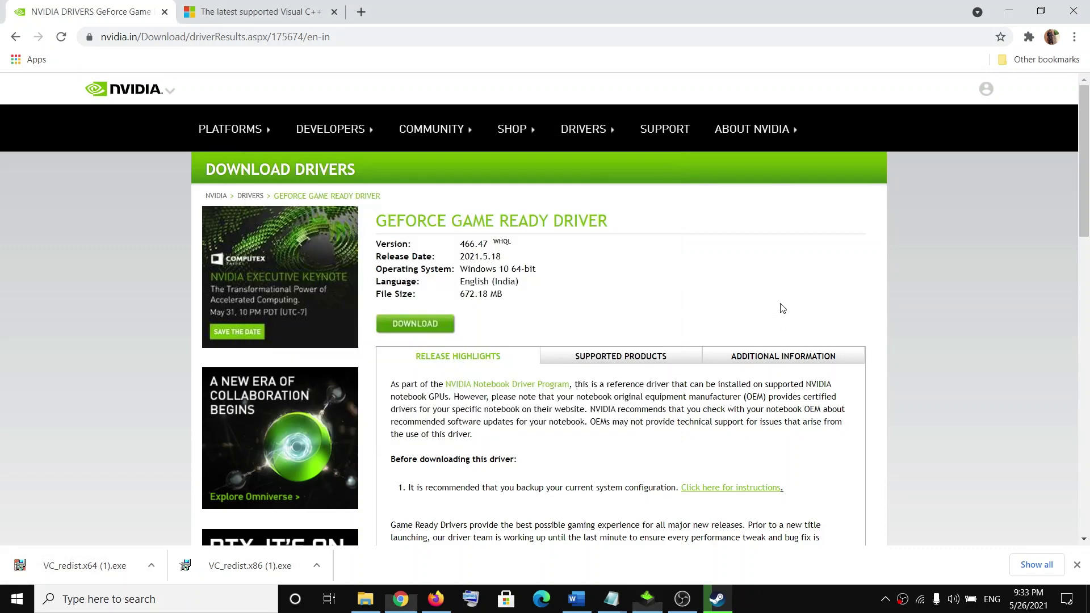
Switch to the Word troubleshooting document and read Step 4 about allowing the game exe file in antivirus or Windows Security
{"action": "left_click", "coordinate": [579, 606]}
{"action": "scroll", "coordinate": [400, 317], "scroll_direction": "down", "scroll_amount": 6}
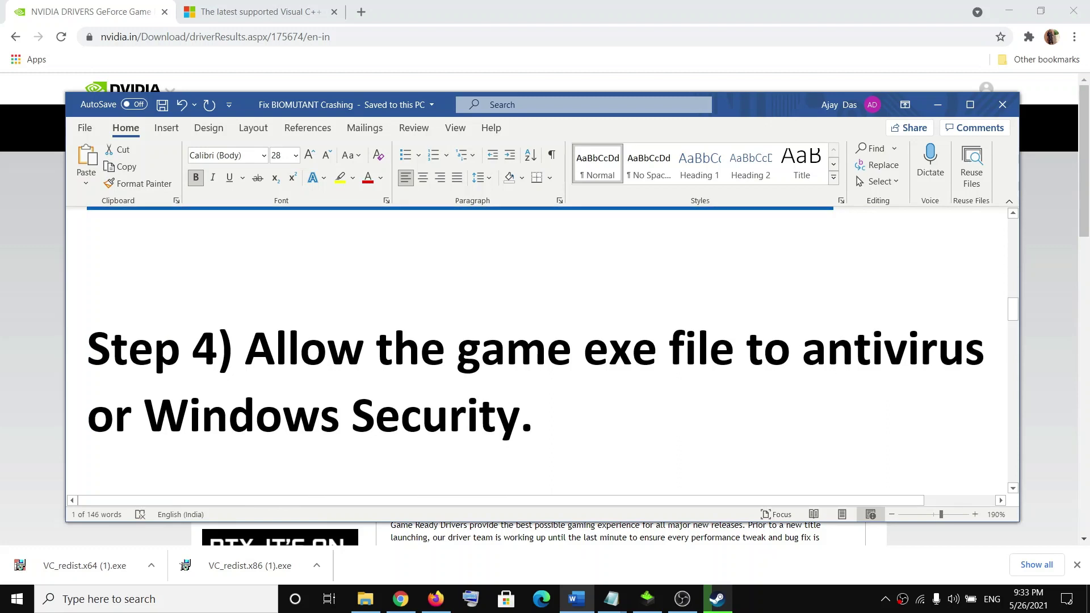
{"action": "left_click_drag", "start_coordinate": [245, 349], "coordinate": [207, 408]}
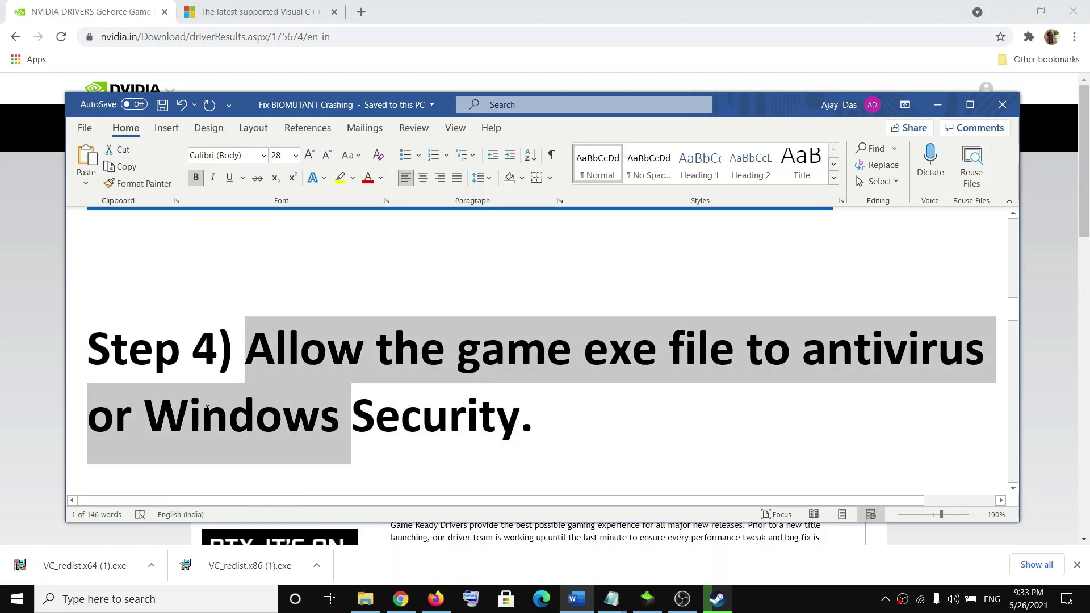
{"action": "left_click", "coordinate": [517, 420]}
{"action": "left_click_drag", "start_coordinate": [520, 420], "coordinate": [144, 420]}
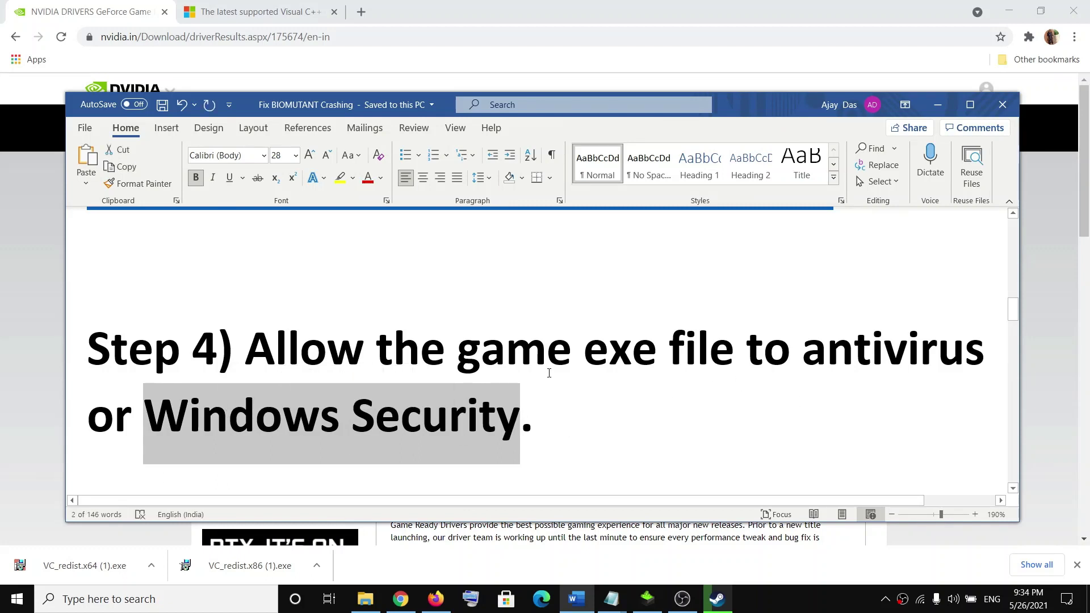
{"action": "left_click_drag", "start_coordinate": [803, 350], "coordinate": [155, 391]}
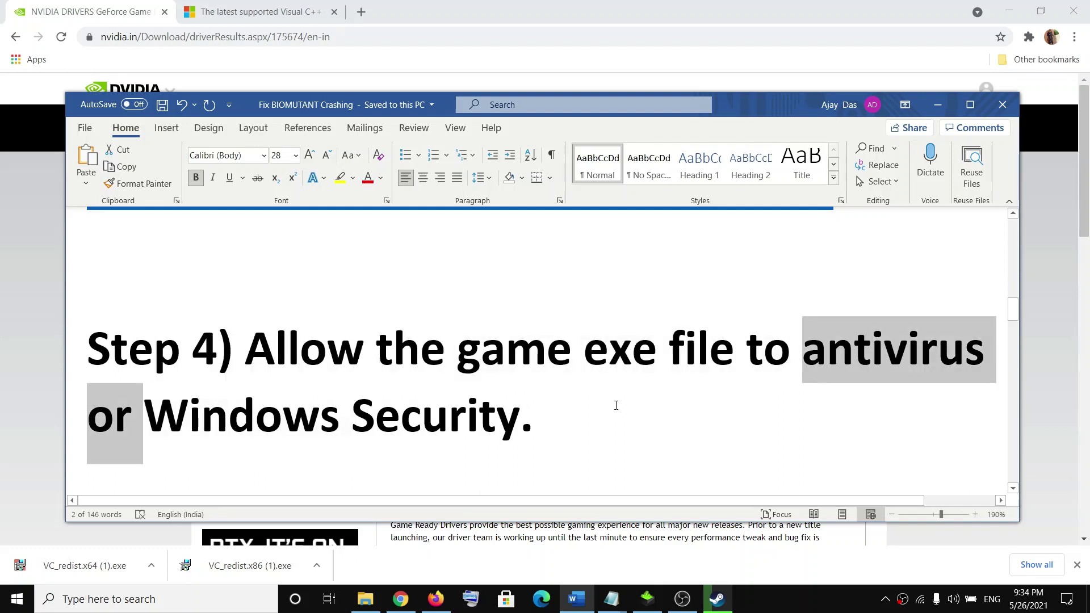
{"action": "left_click_drag", "start_coordinate": [464, 348], "coordinate": [646, 349]}
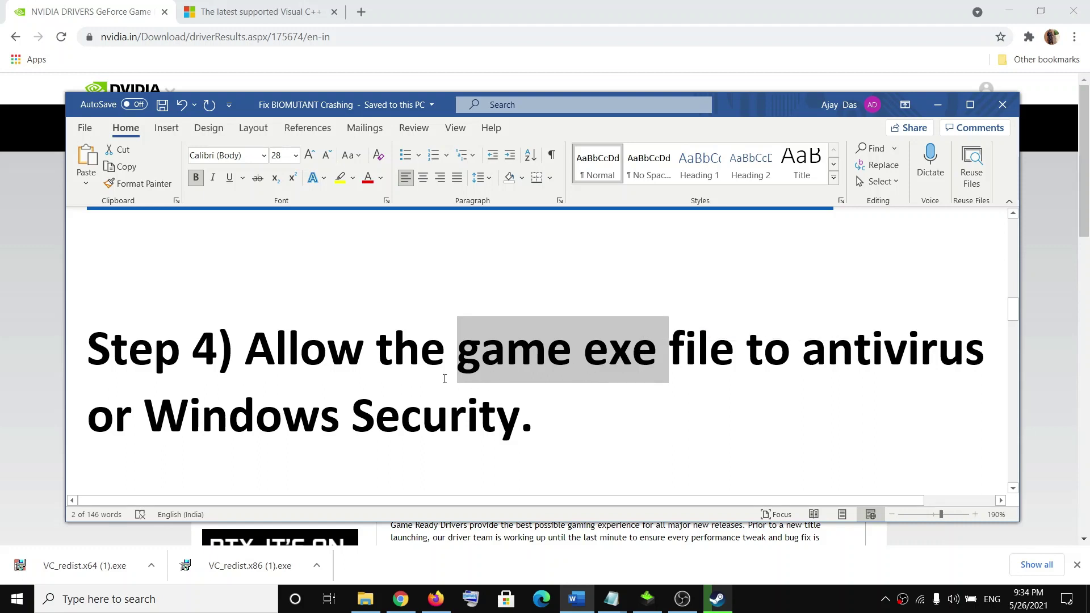
Open the Virus & threat protection area of Windows Security from the Windows Update & Security settings
{"action": "left_click", "coordinate": [17, 599]}
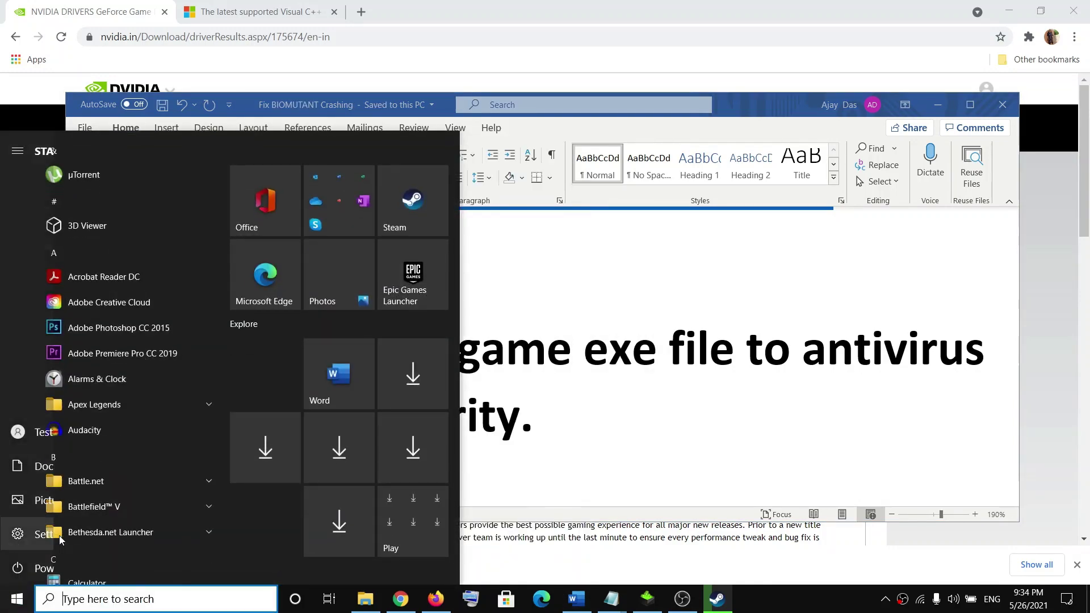
{"action": "mouse_move", "coordinate": [17, 536]}
{"action": "left_click", "coordinate": [153, 537]}
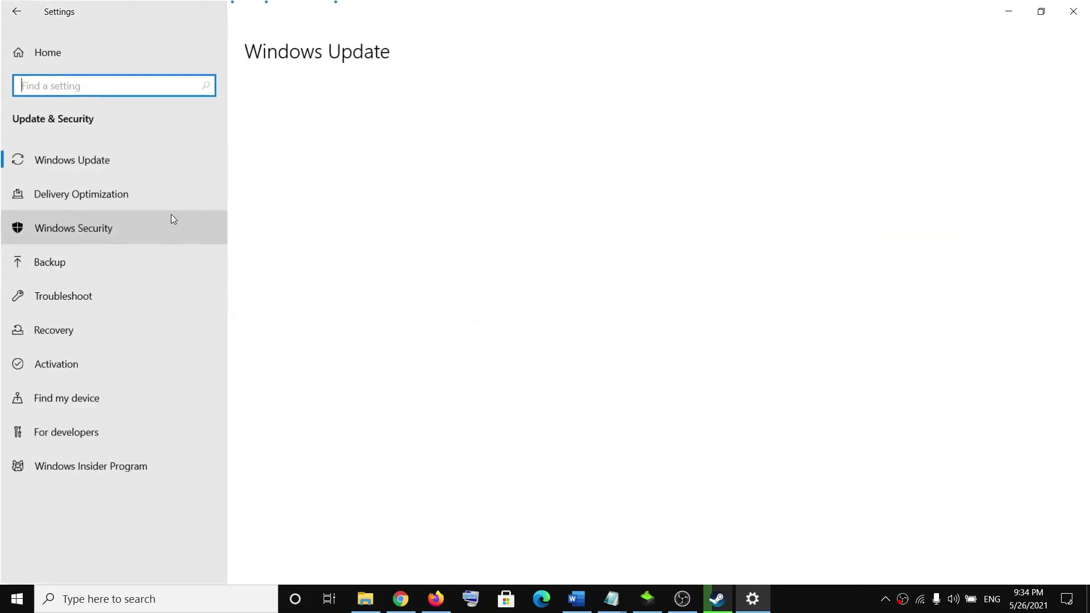
{"action": "left_click", "coordinate": [98, 228]}
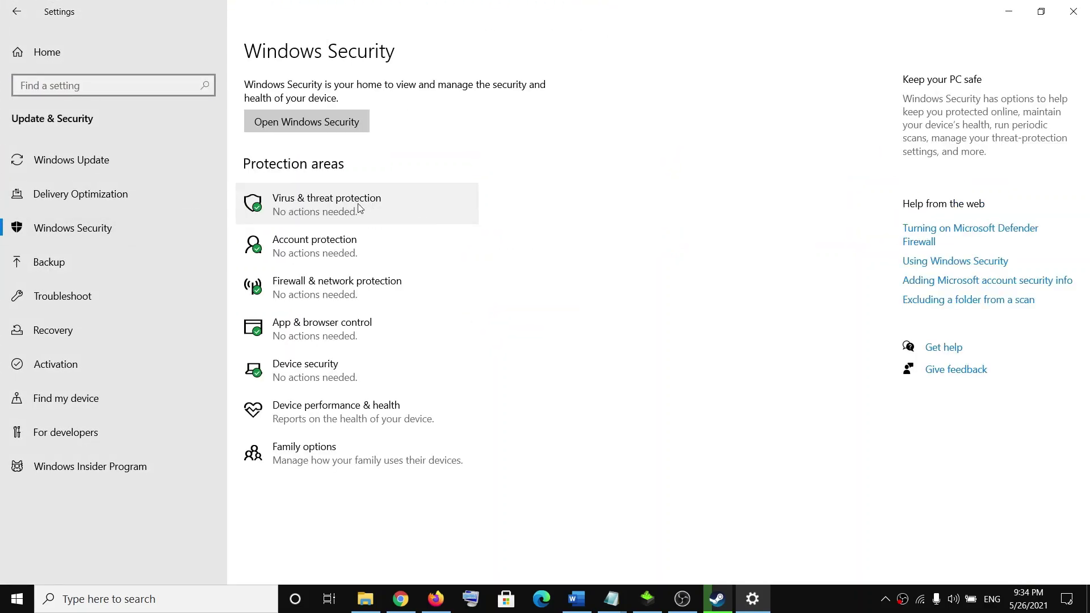
{"action": "left_click", "coordinate": [359, 208]}
Open the list of apps allowed through Controlled folder access in the ransomware protection settings
{"action": "scroll", "coordinate": [562, 322], "scroll_direction": "down", "scroll_amount": 1}
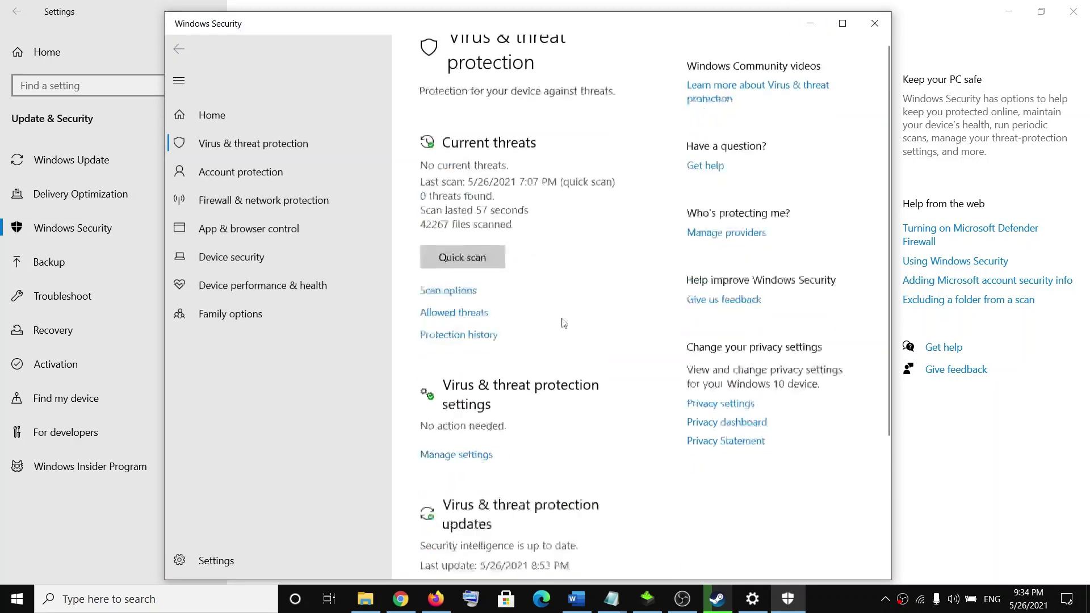
{"action": "scroll", "coordinate": [563, 322], "scroll_direction": "down", "scroll_amount": 3}
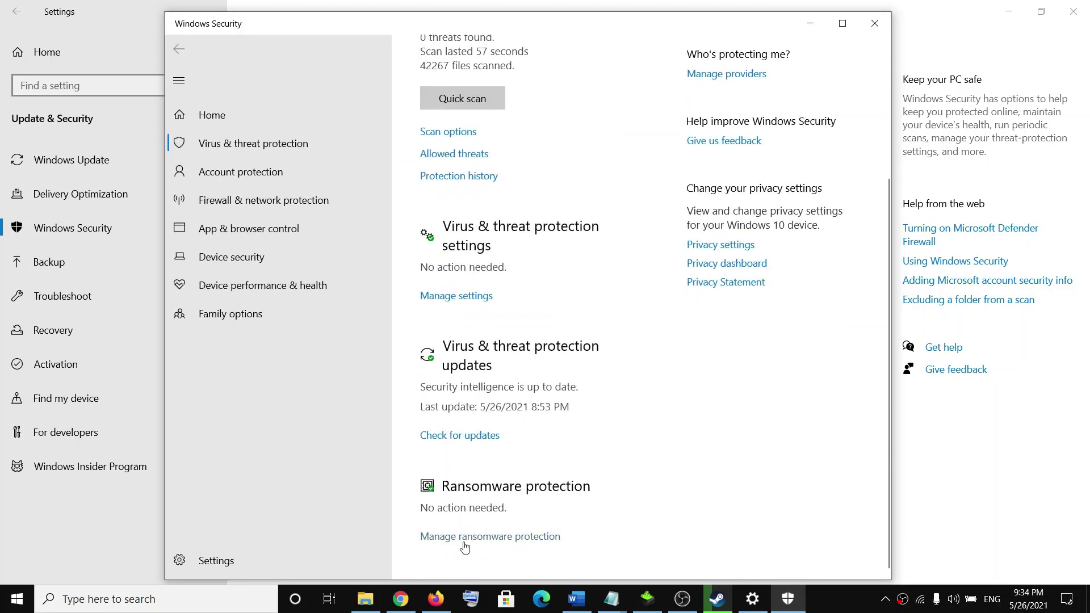
{"action": "left_click", "coordinate": [503, 539]}
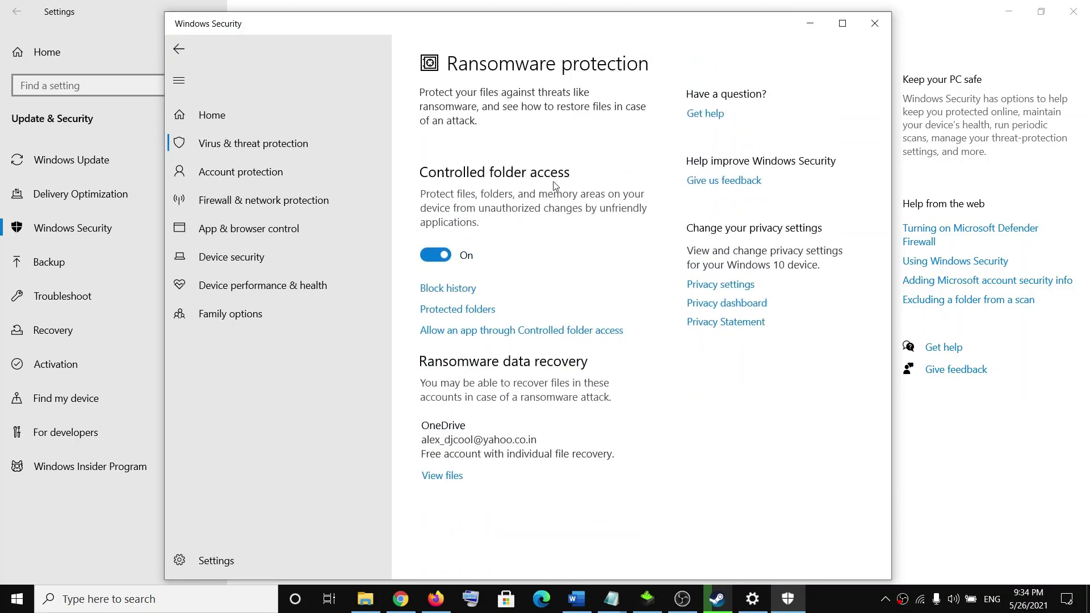
{"action": "left_click", "coordinate": [563, 330]}
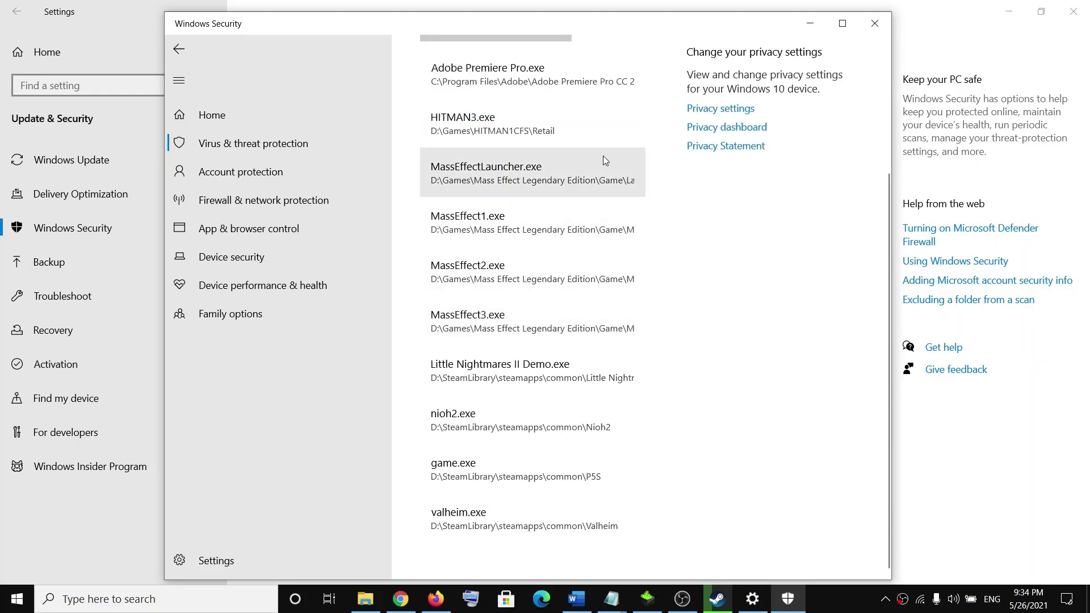
Start adding an allowed app by browsing all apps, and open New Volume (D:) in the file picker
{"action": "left_click", "coordinate": [496, 204]}
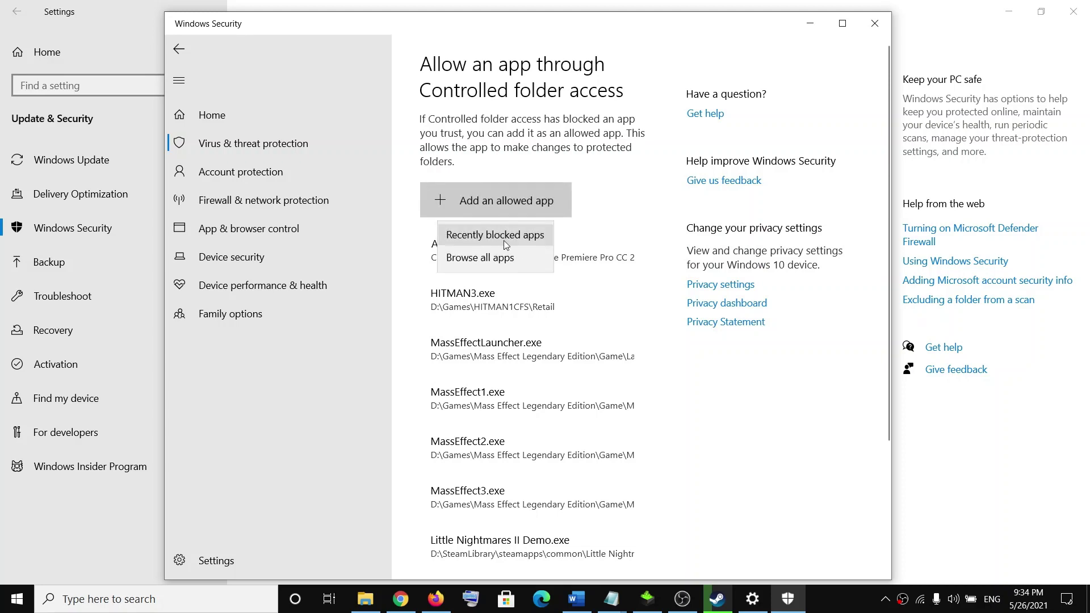
{"action": "left_click", "coordinate": [507, 259]}
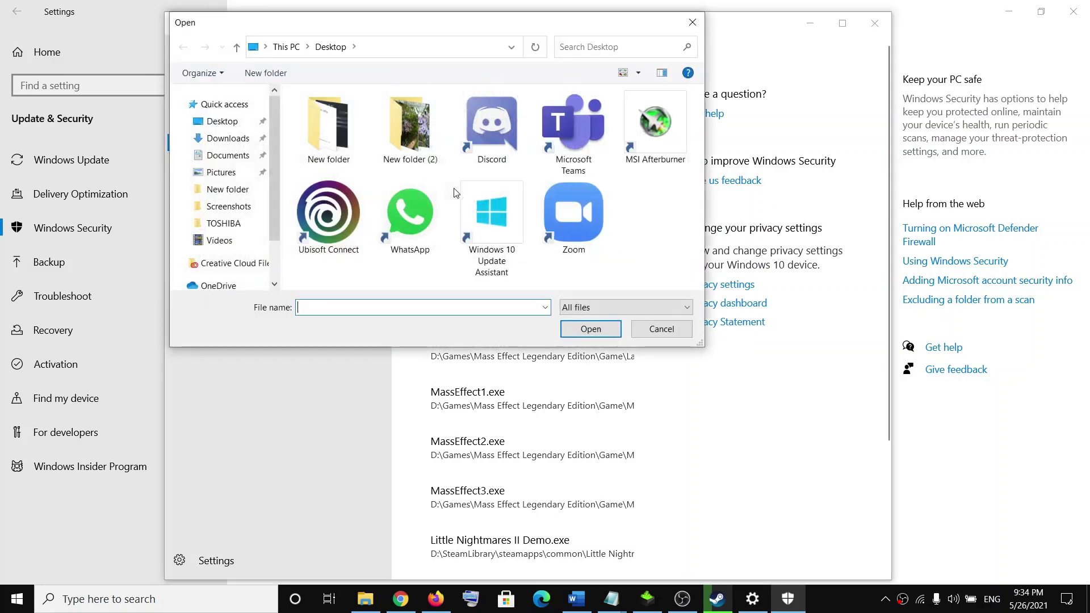
{"action": "scroll", "coordinate": [236, 210], "scroll_direction": "down", "scroll_amount": 2}
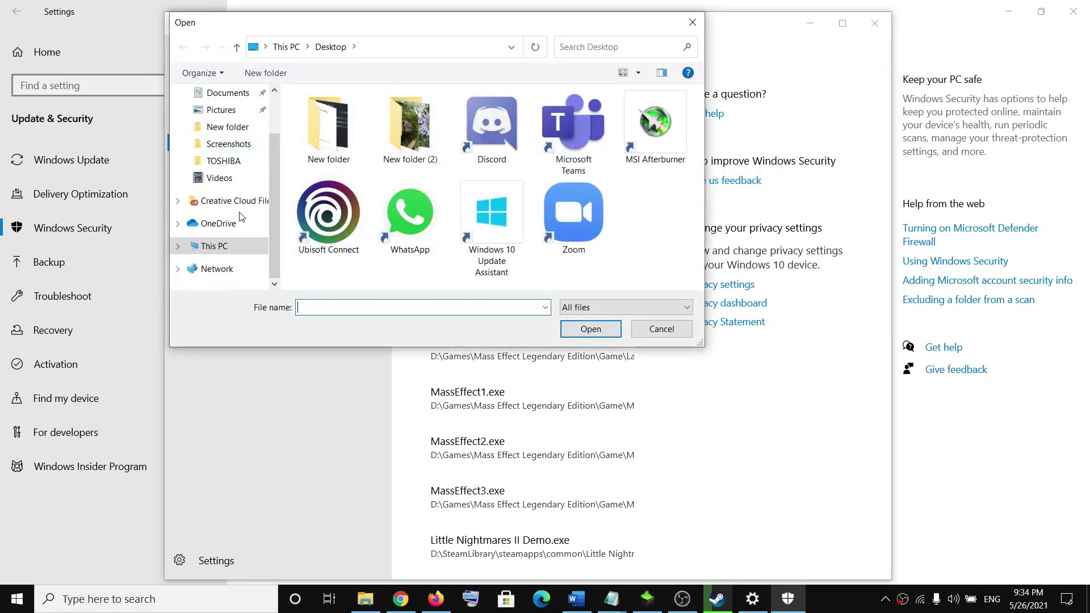
{"action": "left_click", "coordinate": [227, 249]}
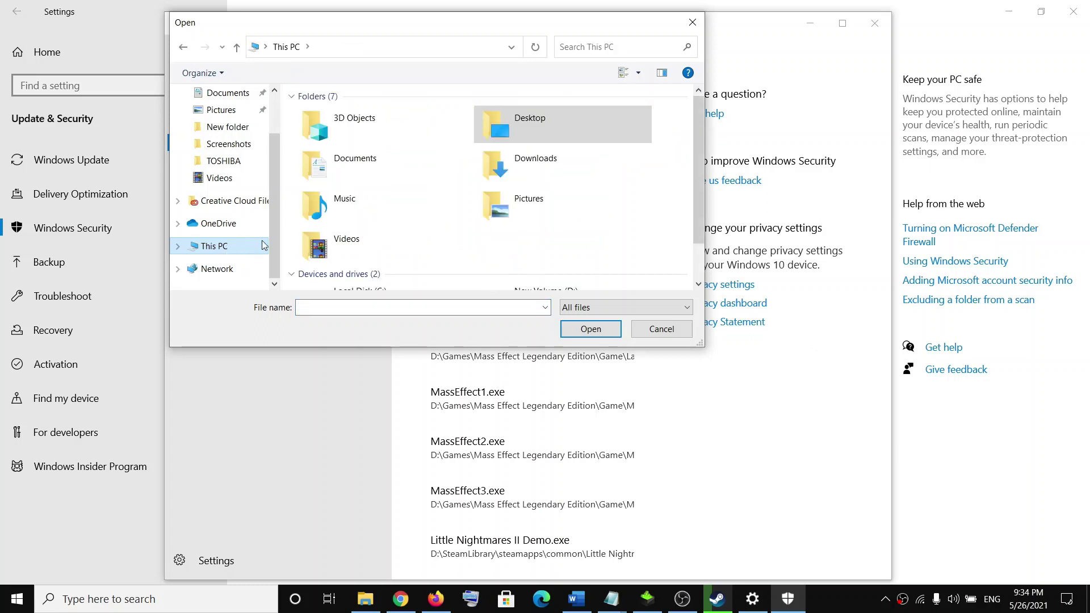
{"action": "scroll", "coordinate": [443, 219], "scroll_direction": "down", "scroll_amount": 2}
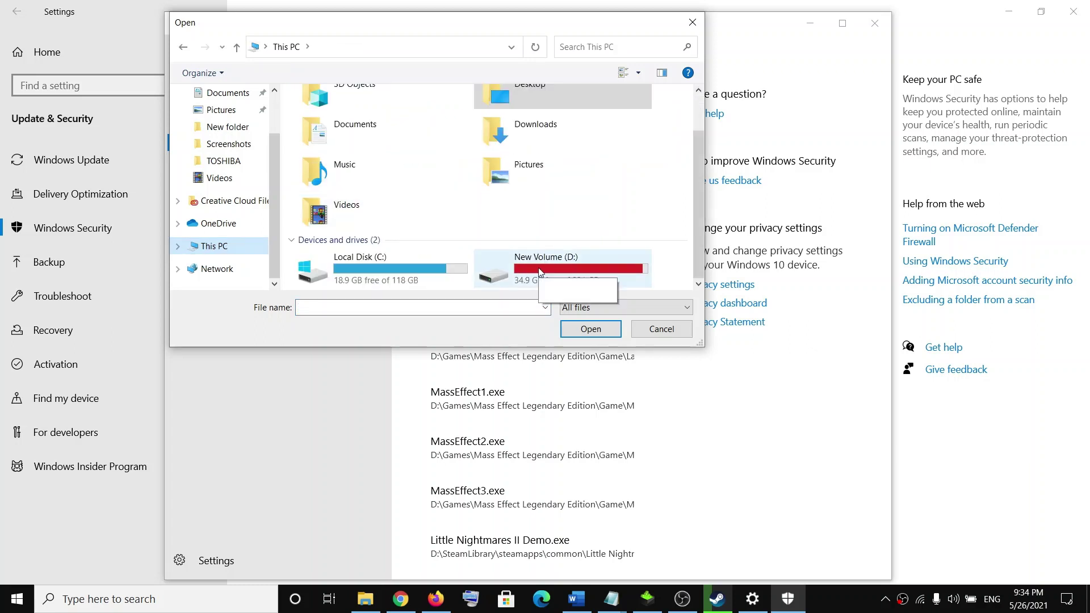
{"action": "double_click", "coordinate": [553, 275]}
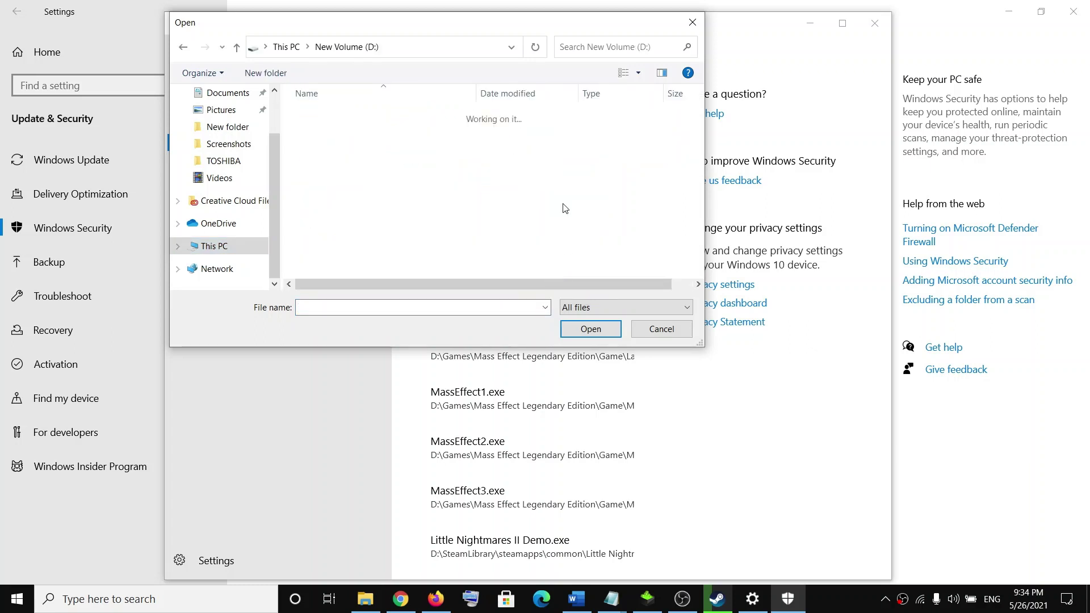
Browse to the BIOMUTANT folder in SteamLibrary\steamapps\common, then cancel the file selection and close Windows Security
{"action": "scroll", "coordinate": [357, 221], "scroll_direction": "down", "scroll_amount": 5}
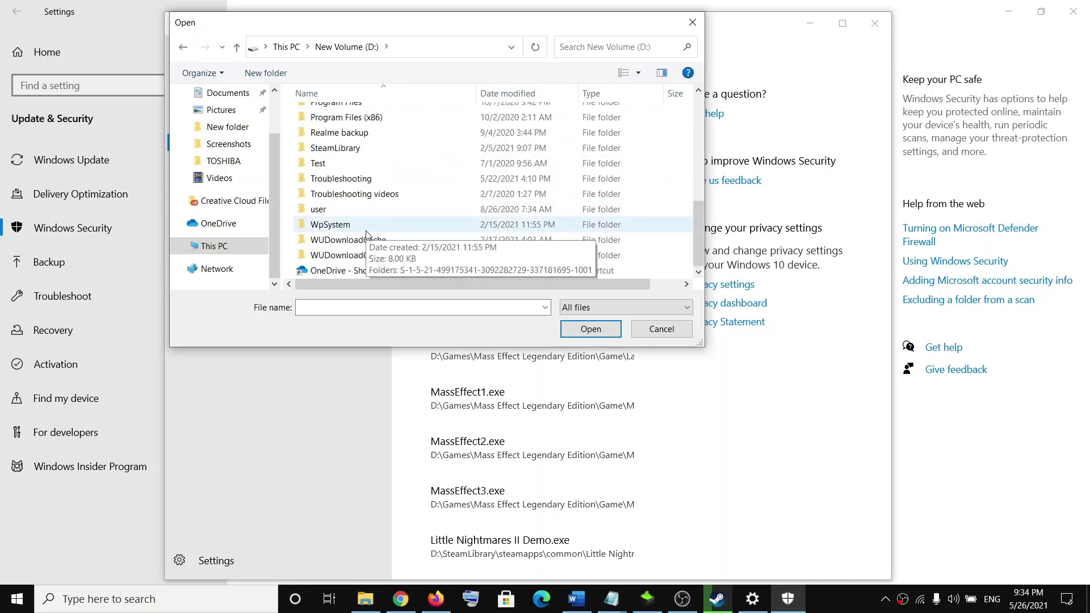
{"action": "left_click", "coordinate": [340, 149]}
{"action": "double_click", "coordinate": [350, 150]}
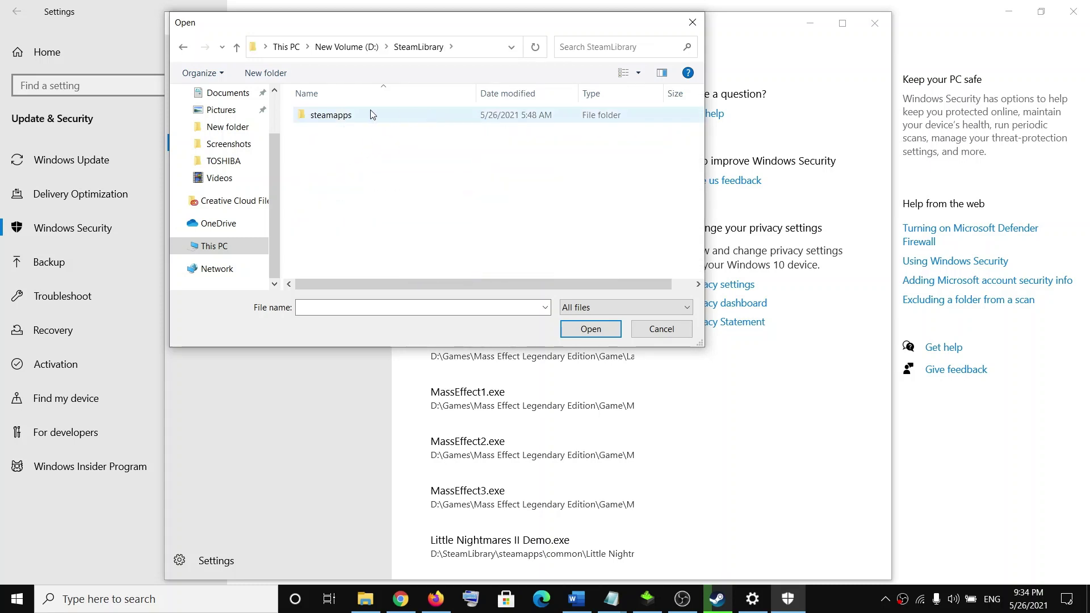
{"action": "double_click", "coordinate": [343, 113]}
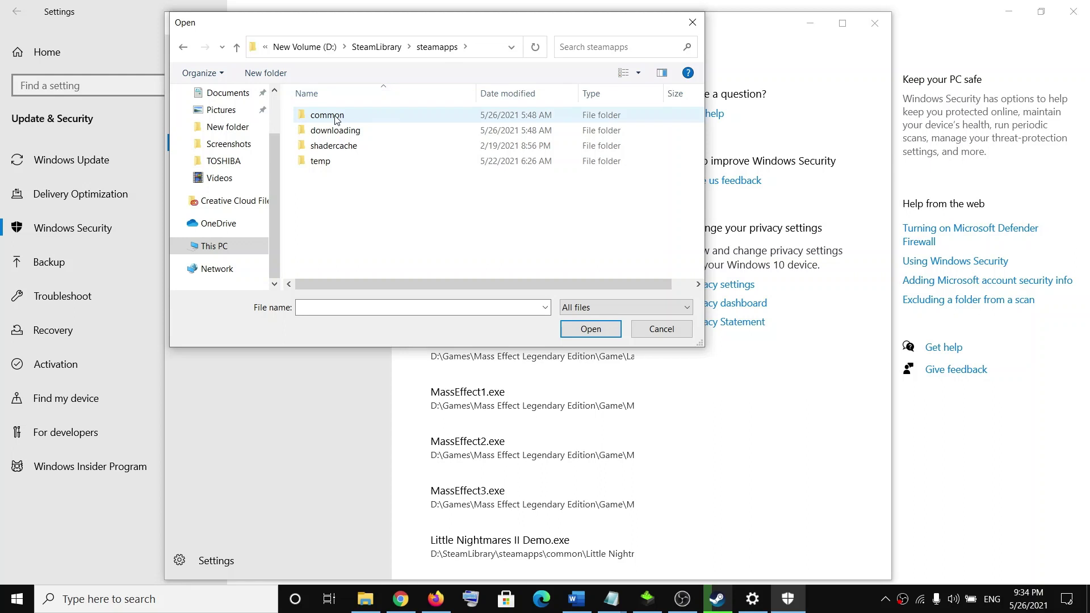
{"action": "double_click", "coordinate": [335, 116]}
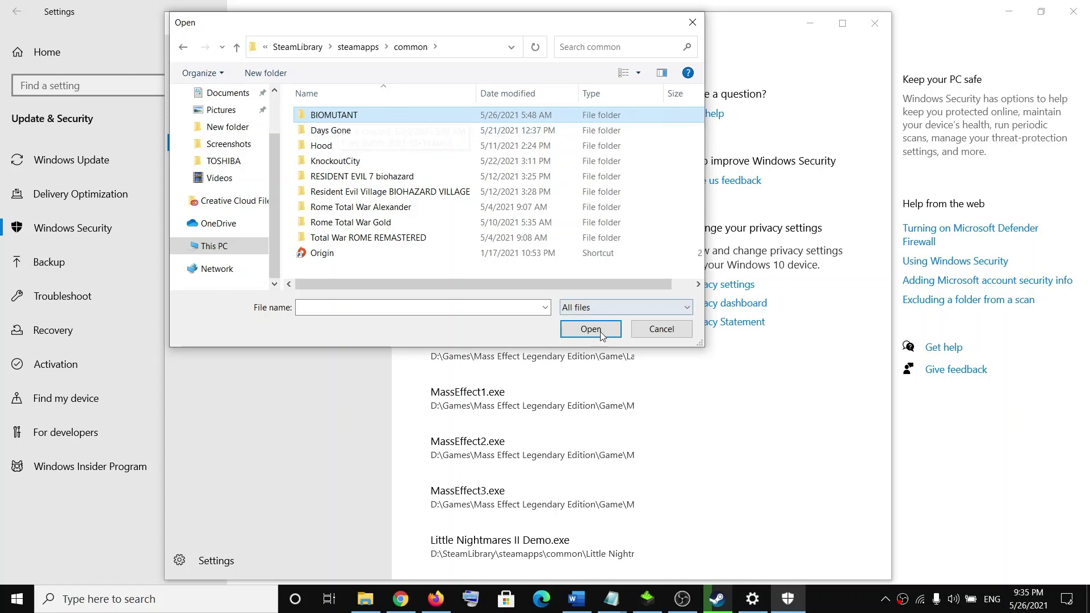
{"action": "left_click", "coordinate": [681, 329]}
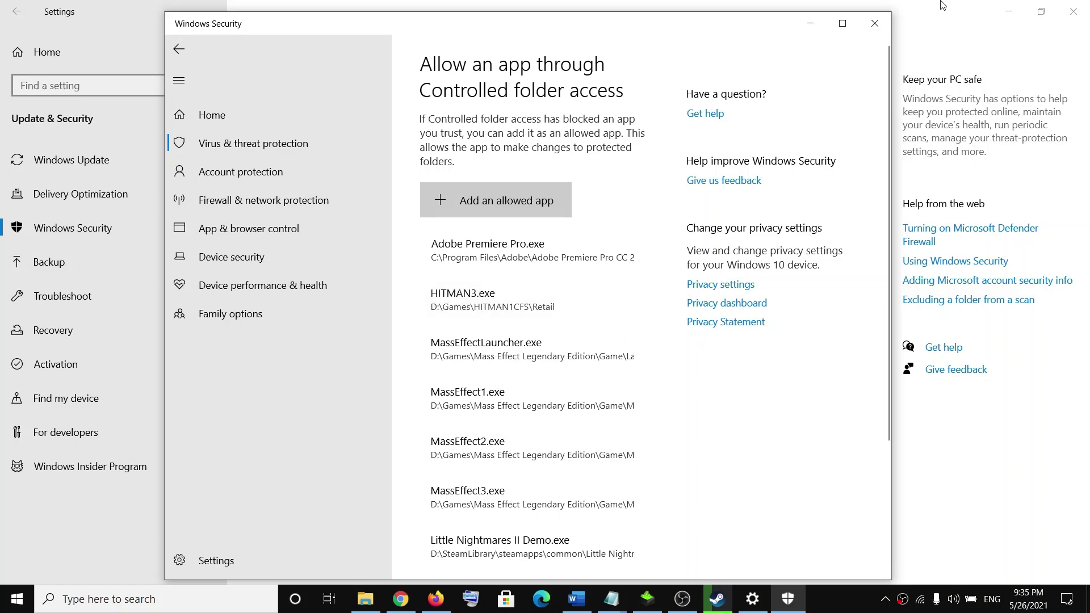
{"action": "left_click", "coordinate": [875, 23]}
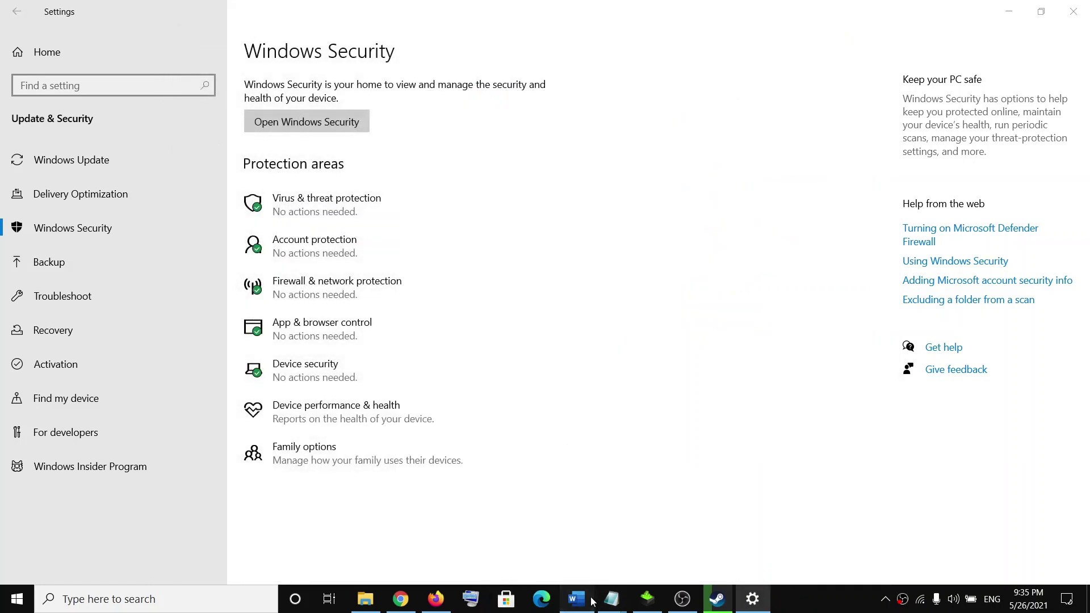
Return to the Word document and highlight the Visual C++ downloads link under Step 5
{"action": "left_click", "coordinate": [576, 598]}
{"action": "scroll", "coordinate": [461, 392], "scroll_direction": "down", "scroll_amount": 5}
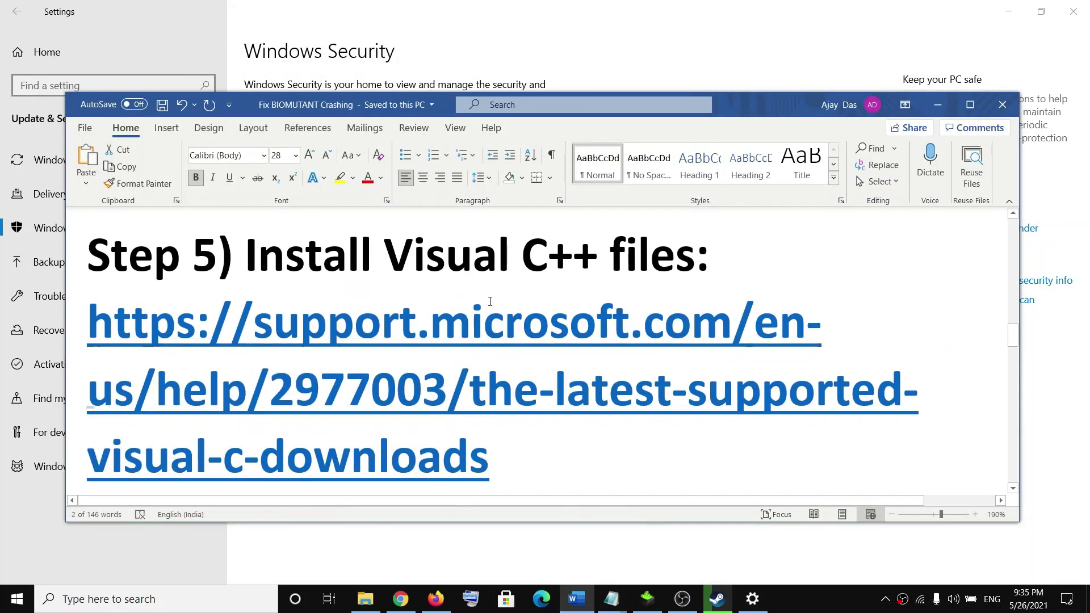
{"action": "scroll", "coordinate": [511, 425], "scroll_direction": "down", "scroll_amount": 1}
{"action": "triple_click", "coordinate": [511, 423]}
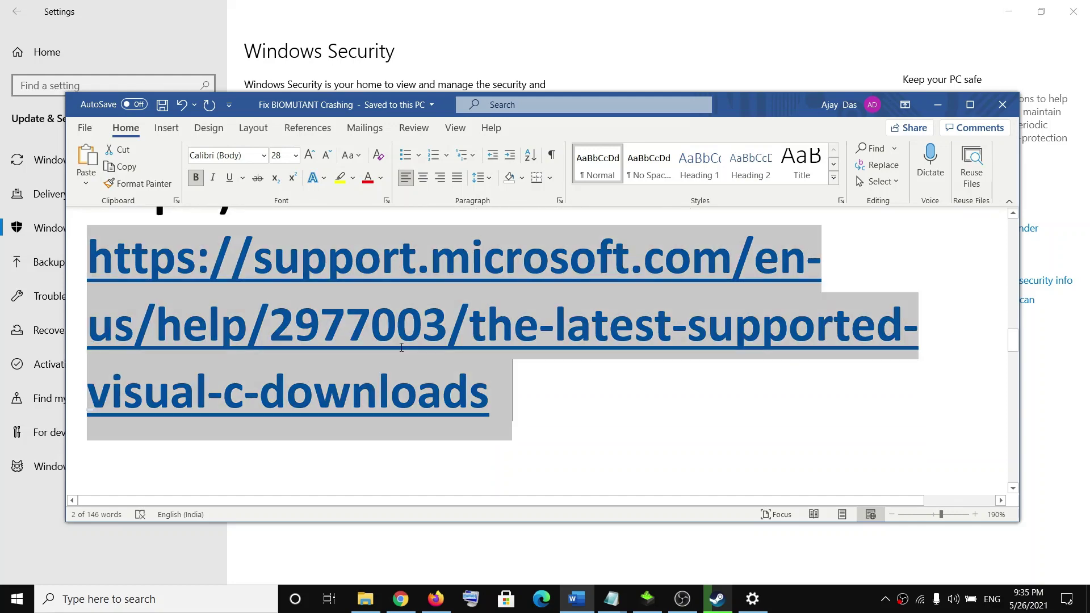
Switch to Chrome's Visual C++ downloads page and examine the x86 and x64 redistributables for Visual Studio 2015, 2017 and 2019
{"action": "left_click", "coordinate": [400, 598]}
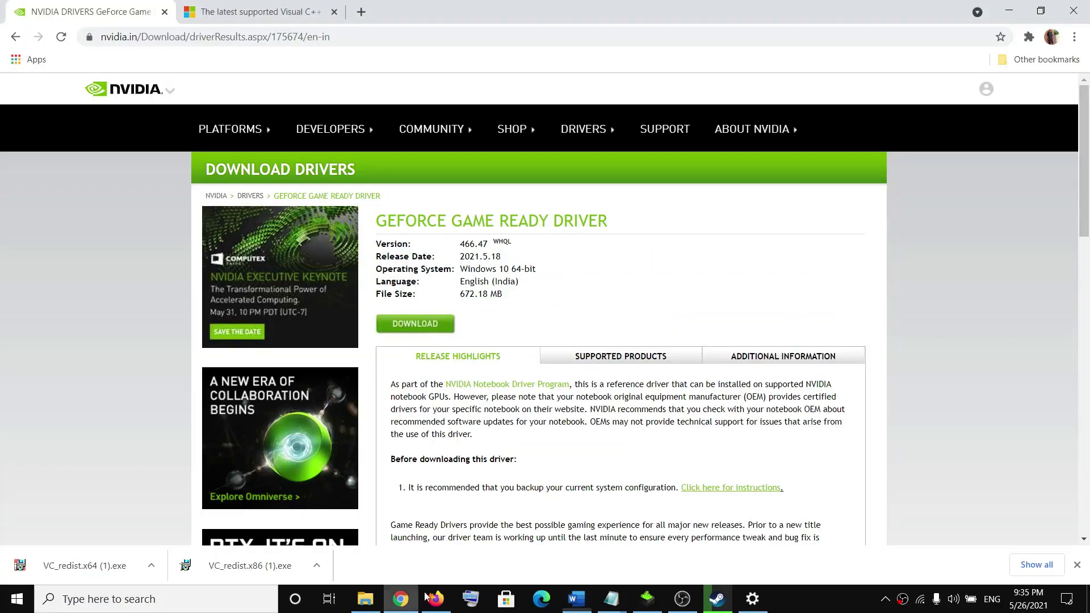
{"action": "left_click", "coordinate": [255, 12]}
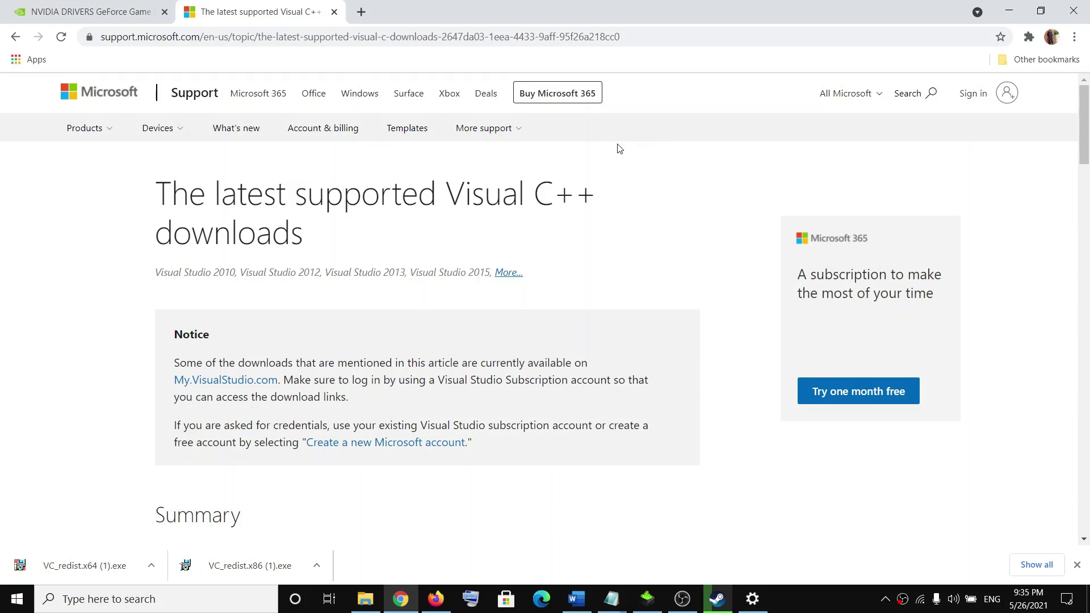
{"action": "scroll", "coordinate": [395, 335], "scroll_direction": "down", "scroll_amount": 6}
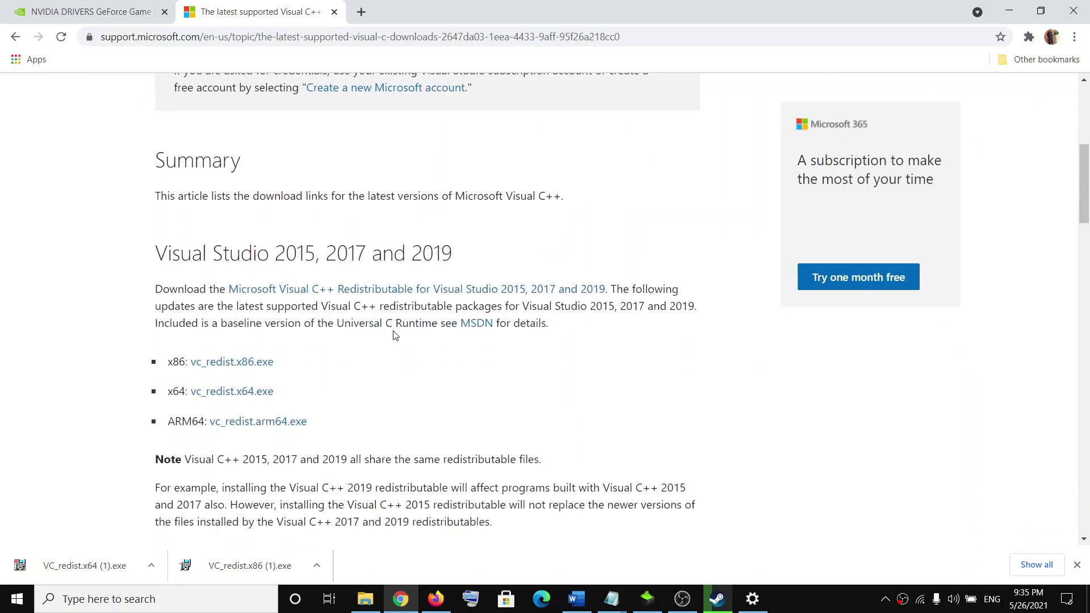
{"action": "left_click_drag", "start_coordinate": [159, 255], "coordinate": [461, 262]}
{"action": "scroll", "coordinate": [314, 310], "scroll_direction": "down", "scroll_amount": 1}
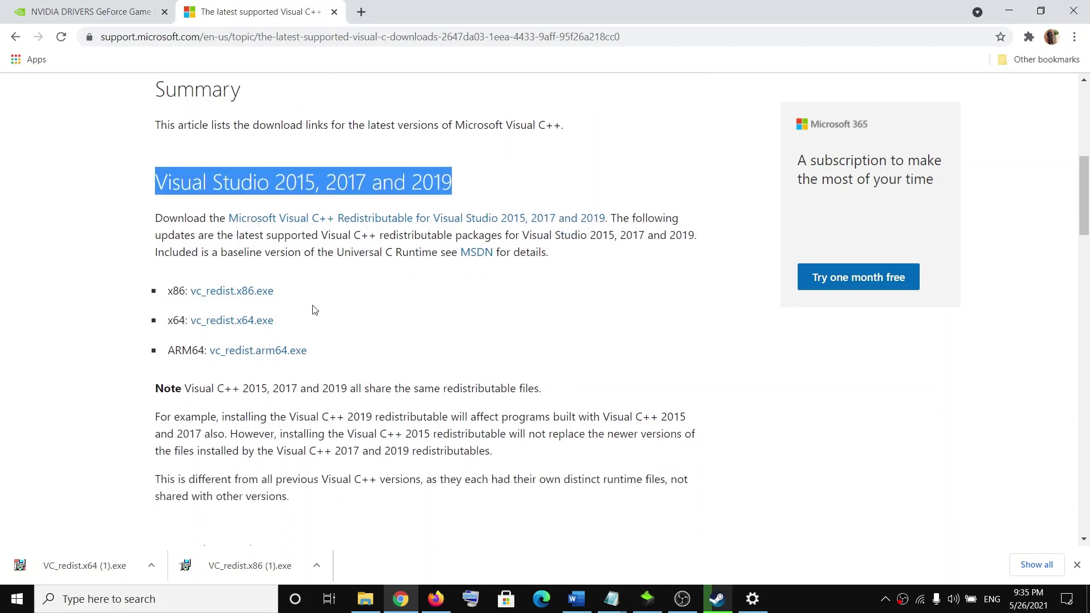
{"action": "left_click", "coordinate": [170, 293]}
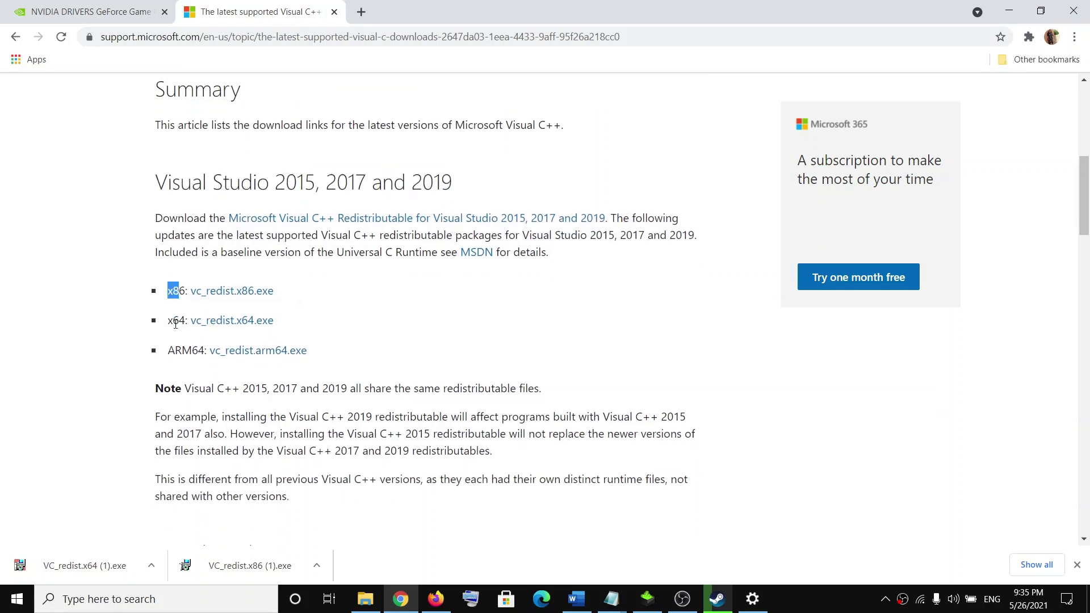
{"action": "left_click_drag", "start_coordinate": [169, 323], "coordinate": [181, 322]}
{"action": "left_click", "coordinate": [169, 324]}
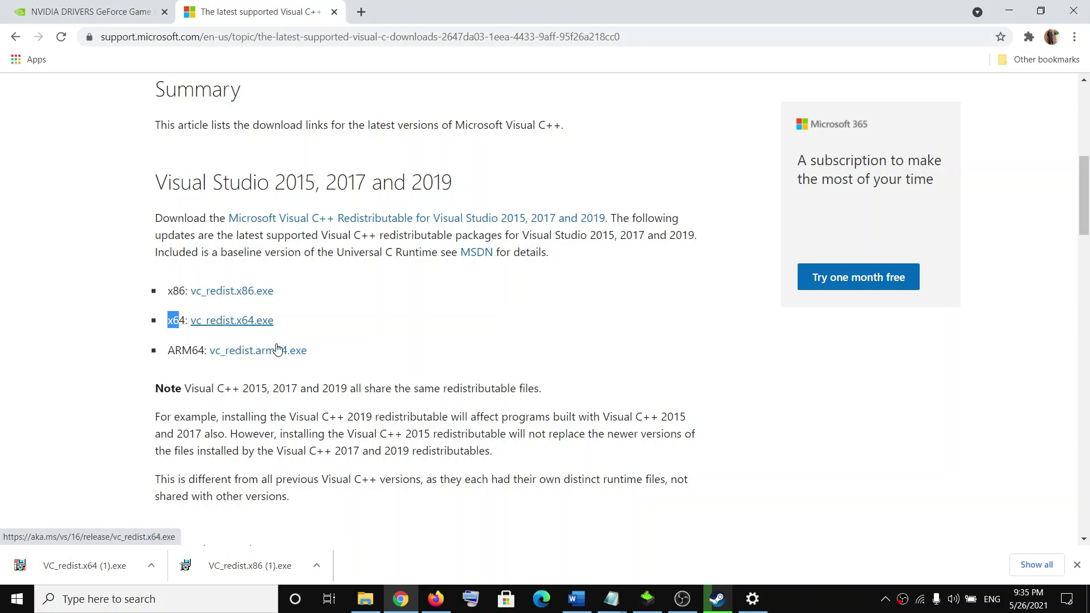
Run the downloaded VC_redist.x86 (1).exe, accept the license terms and install the x86 redistributable
{"action": "left_click", "coordinate": [243, 568]}
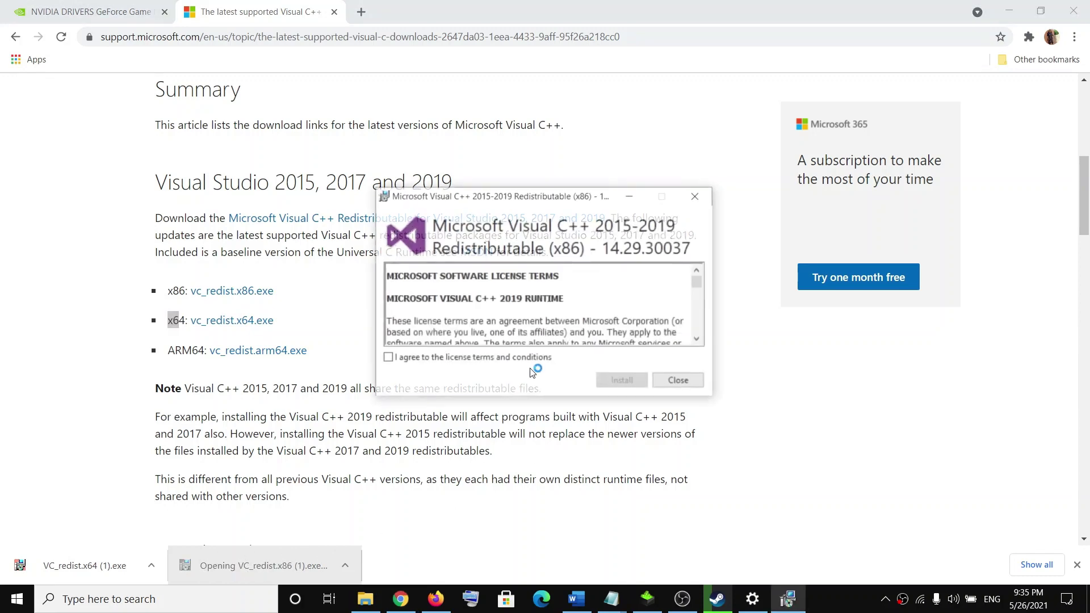
{"action": "left_click", "coordinate": [438, 359]}
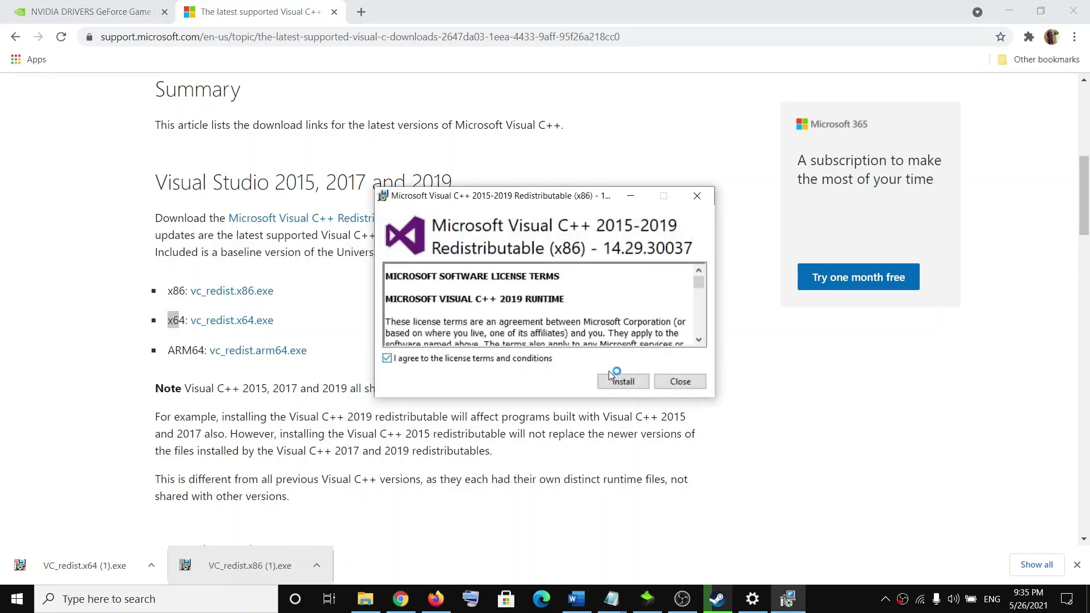
{"action": "left_click", "coordinate": [624, 383]}
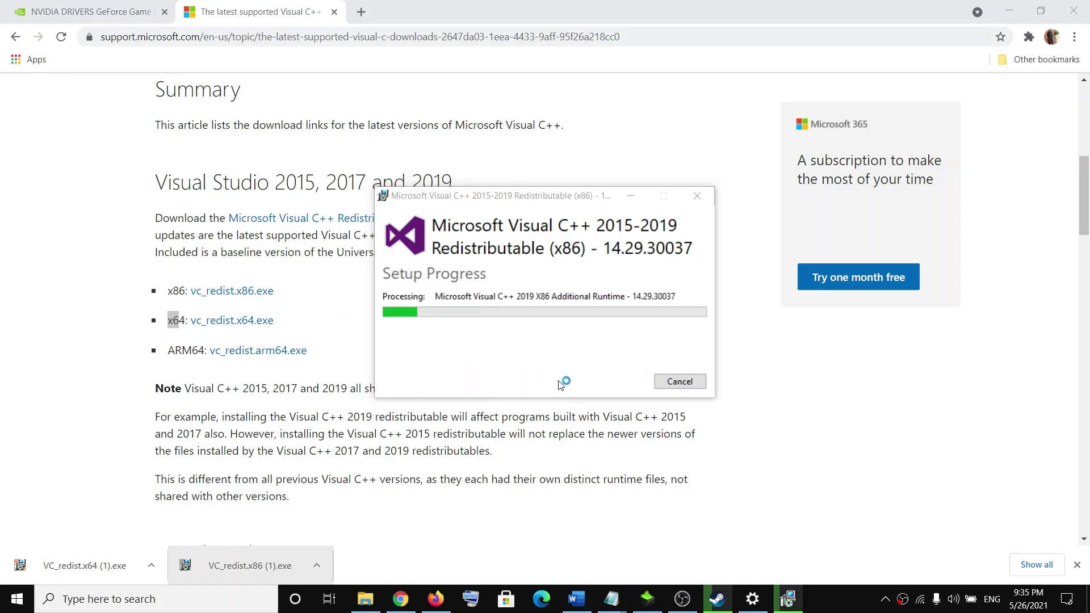
Run the downloaded VC_redist.x64 (1).exe, accept the license terms and install the x64 redistributable
{"action": "left_click", "coordinate": [149, 565]}
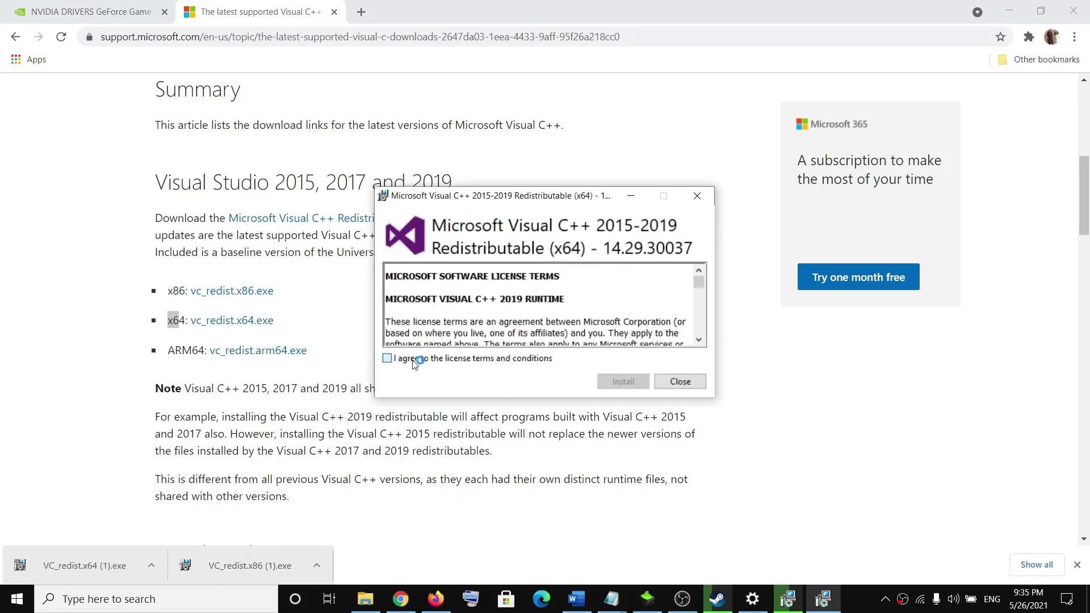
{"action": "left_click", "coordinate": [413, 363]}
{"action": "left_click", "coordinate": [622, 381]}
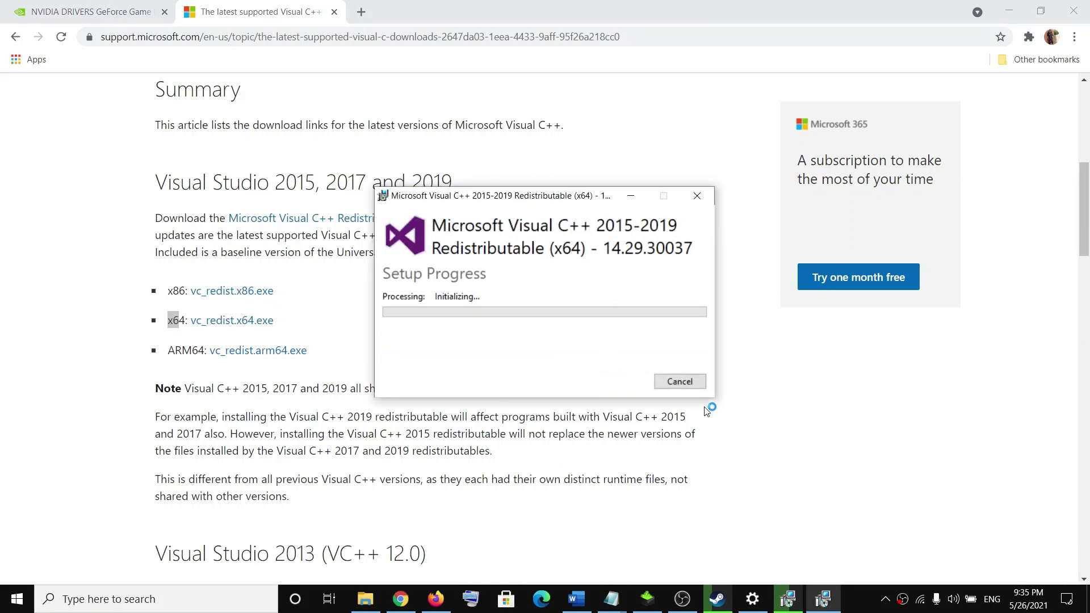
Arrange the x86 and x64 setup windows side by side and close both without restarting once their installations finish
{"action": "left_click", "coordinate": [788, 599]}
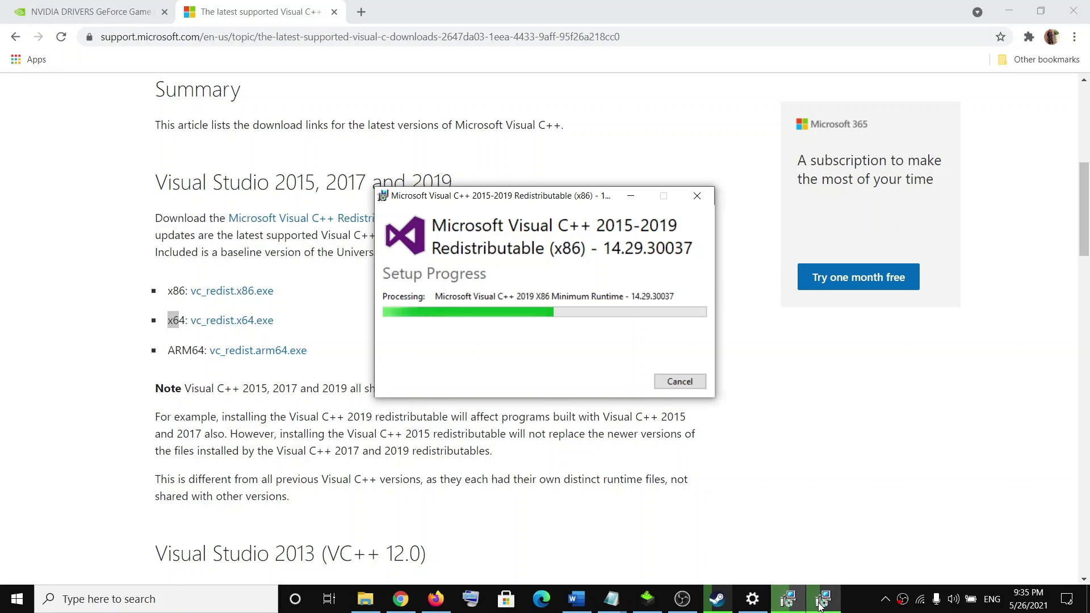
{"action": "left_click_drag", "start_coordinate": [601, 206], "coordinate": [401, 221]}
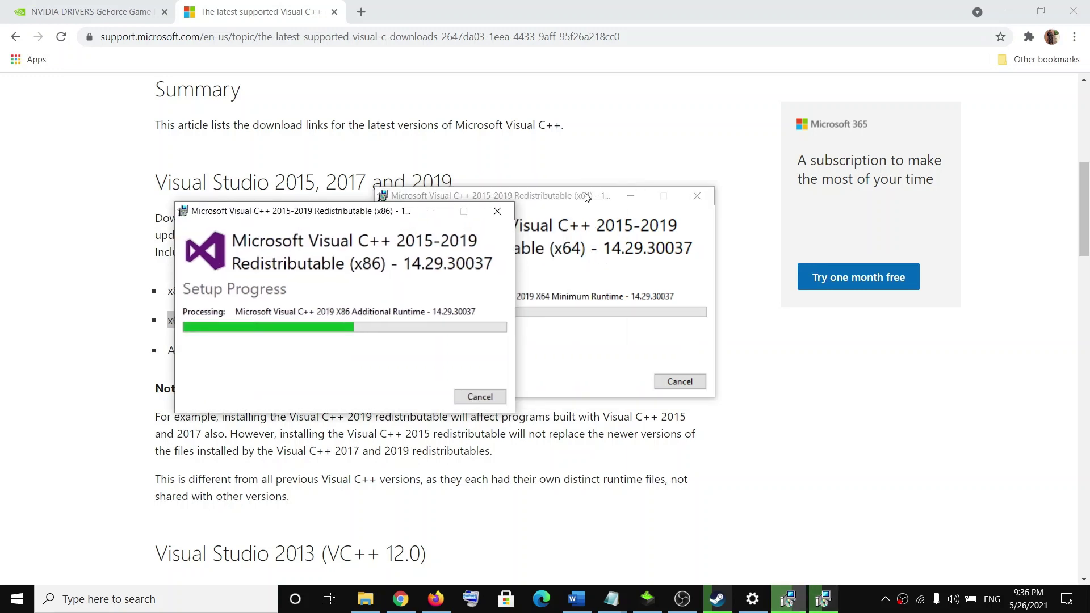
{"action": "left_click_drag", "start_coordinate": [554, 199], "coordinate": [704, 212]}
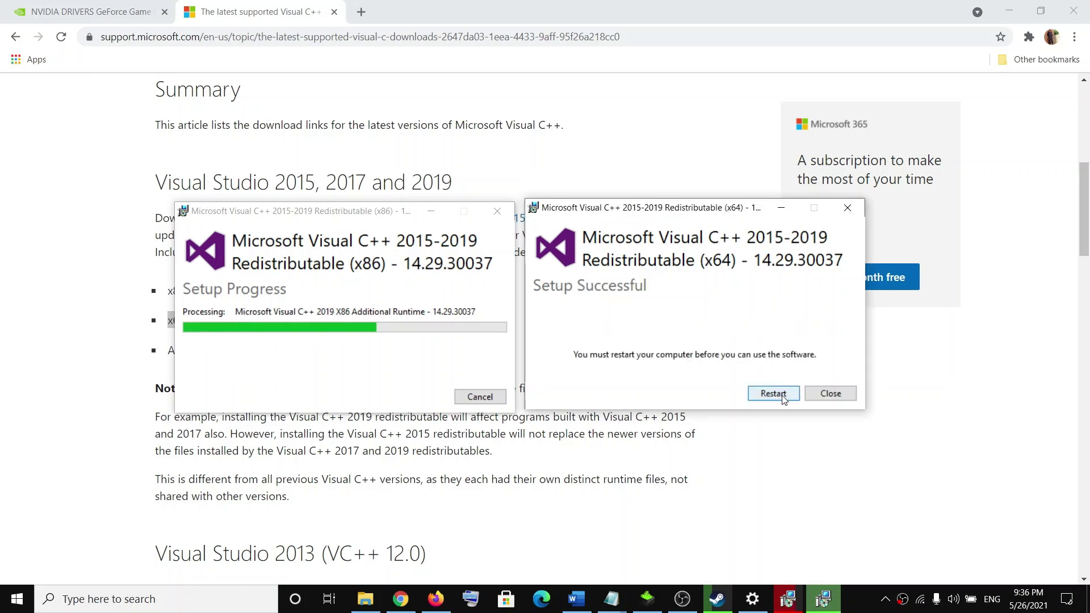
{"action": "left_click", "coordinate": [830, 394]}
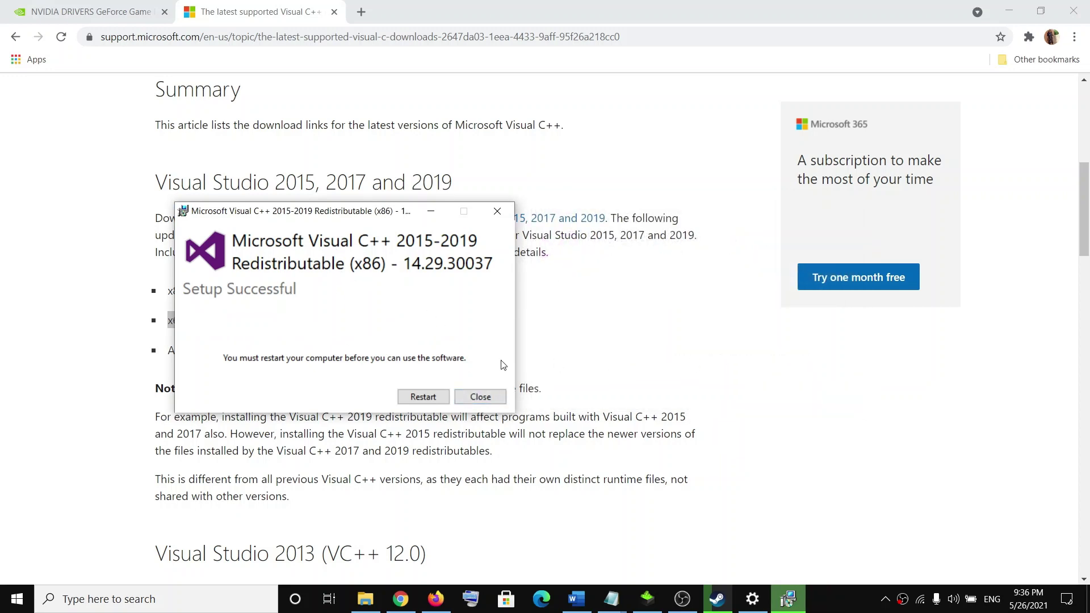
{"action": "left_click", "coordinate": [480, 396]}
Bring up the Windows power options containing Restart, and dismiss them without restarting the computer
{"action": "left_click", "coordinate": [17, 598]}
{"action": "left_click", "coordinate": [22, 569]}
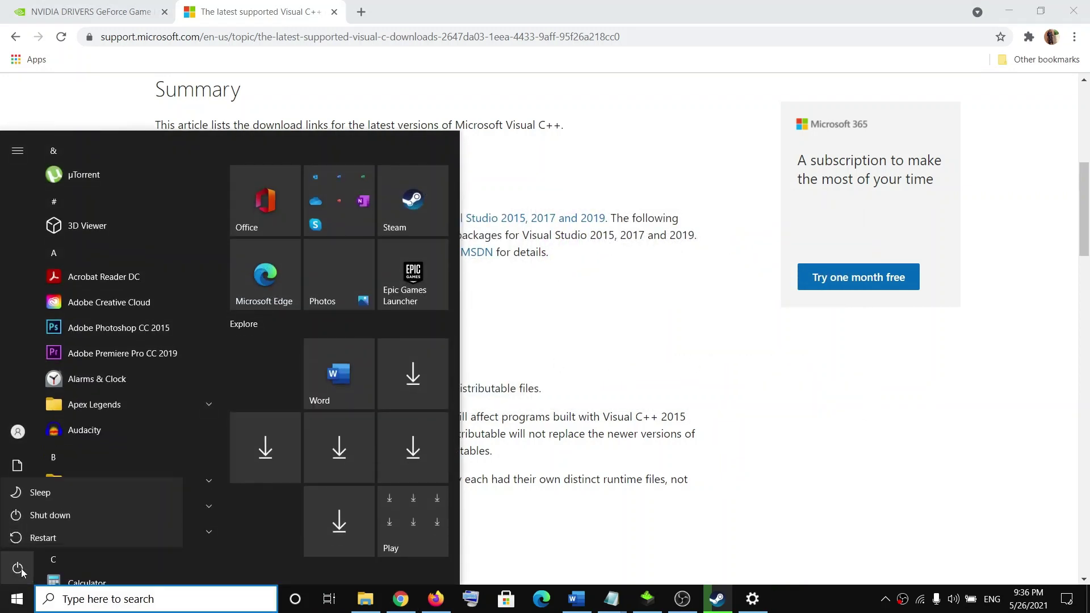
{"action": "left_click", "coordinate": [621, 370]}
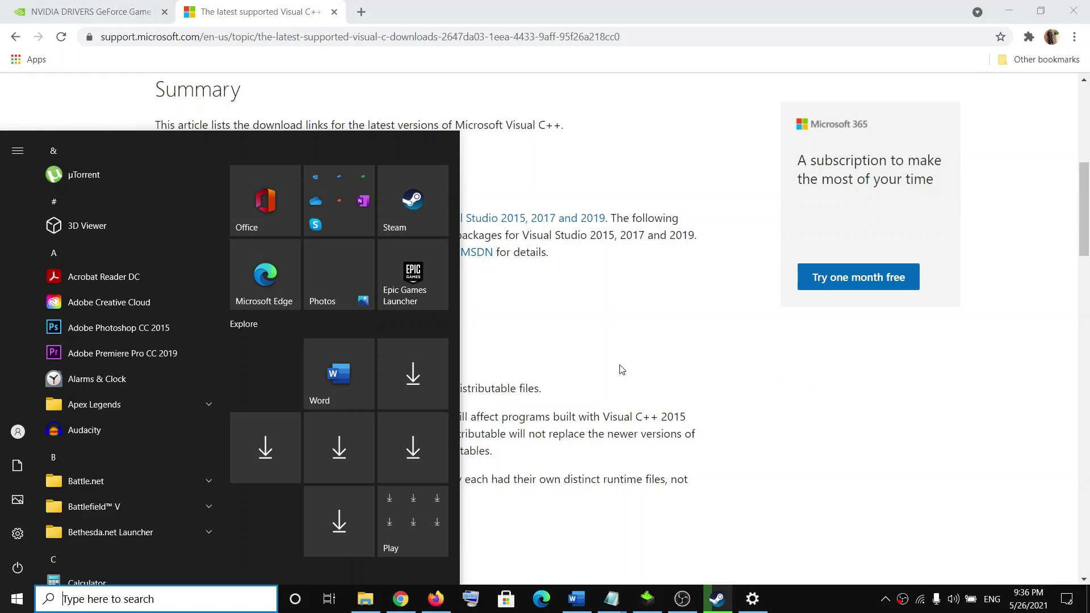
{"action": "left_click", "coordinate": [632, 353]}
Switch to the Word document and highlight the Step 6 text "Update Windows 10 to the latest version"
{"action": "left_click", "coordinate": [576, 599]}
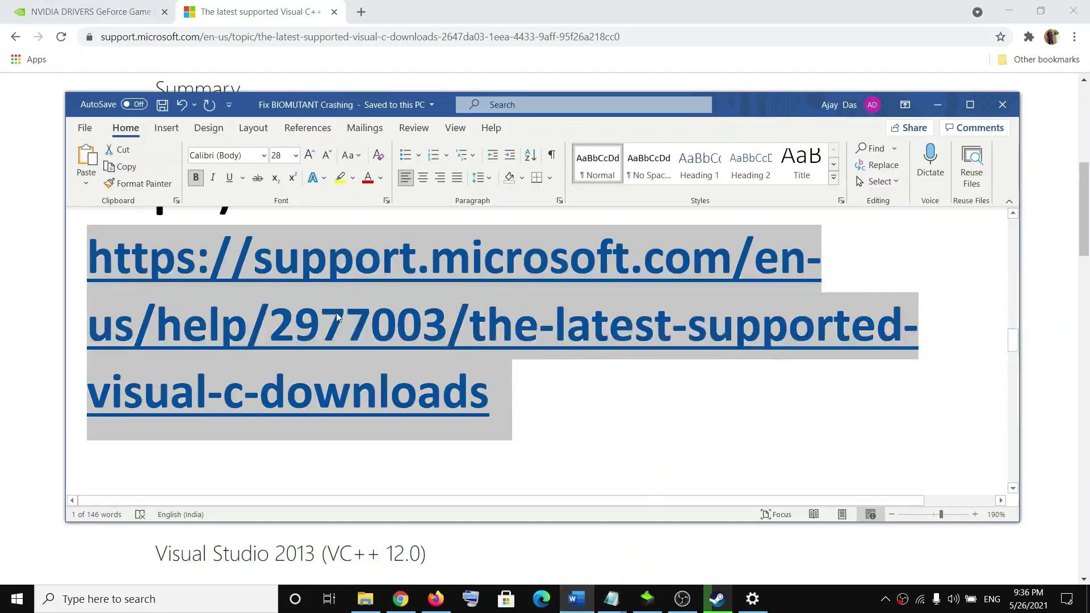
{"action": "scroll", "coordinate": [518, 388], "scroll_direction": "down", "scroll_amount": 3}
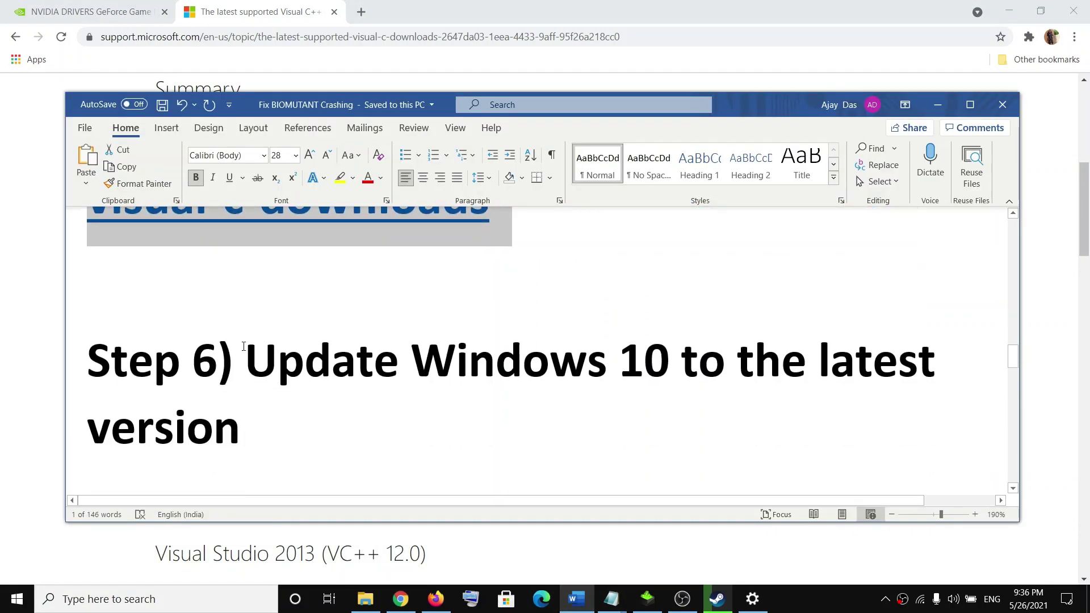
{"action": "left_click_drag", "start_coordinate": [247, 363], "coordinate": [230, 419]}
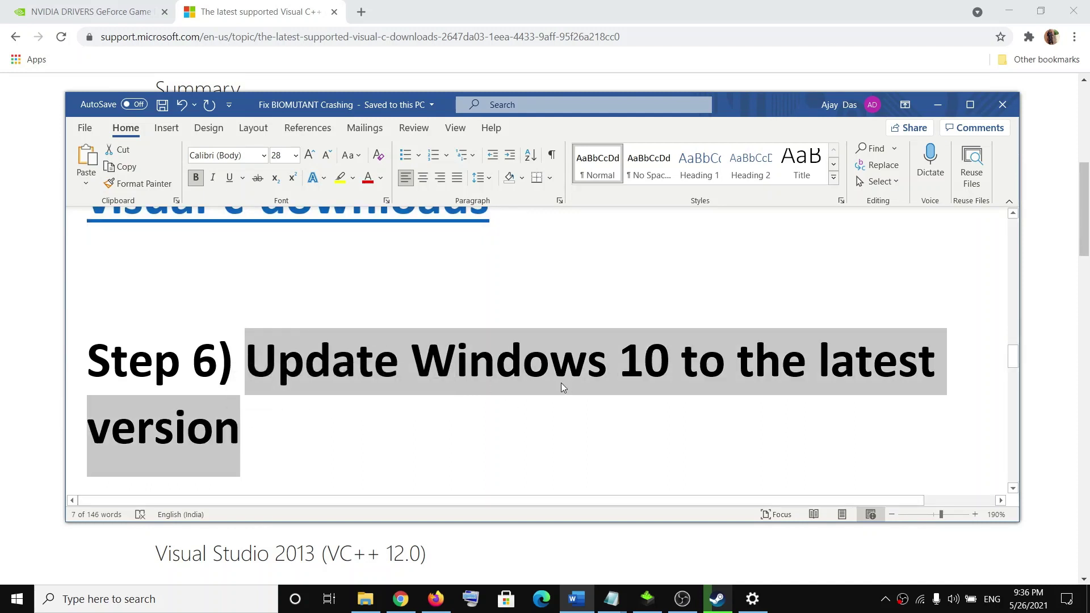
Check the installed Windows version by running winver, and close the About Windows dialog
{"action": "key", "text": "super+r"}
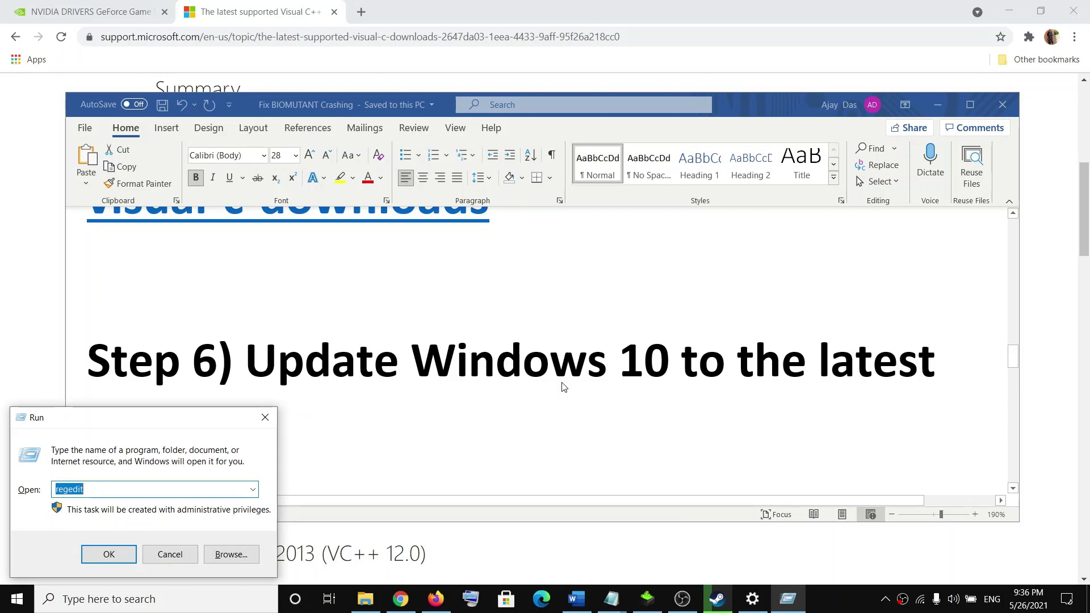
{"action": "type", "text": "winver"}
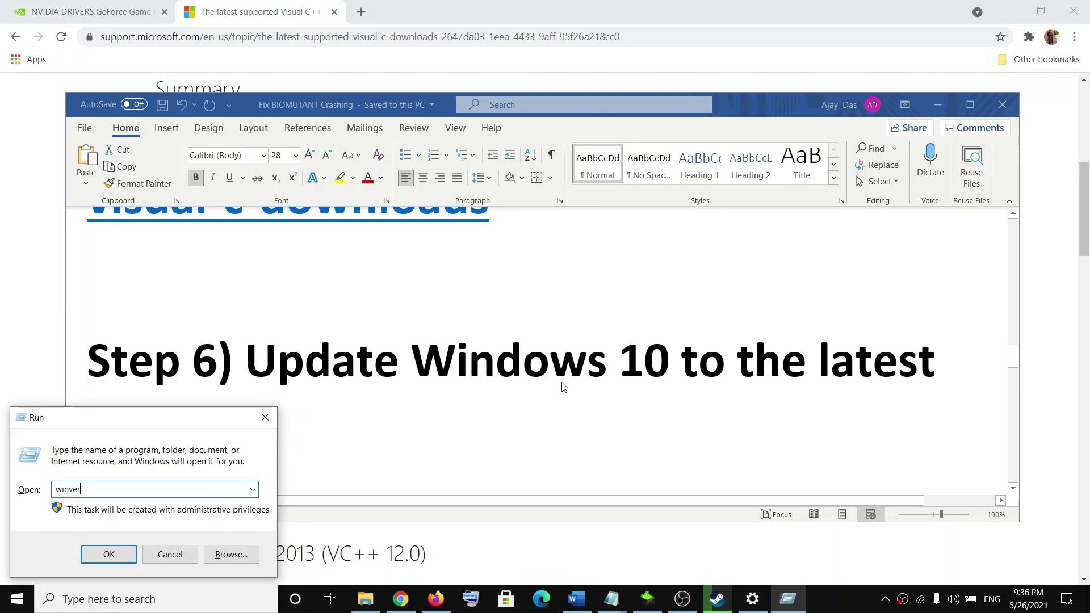
{"action": "key", "text": "Return"}
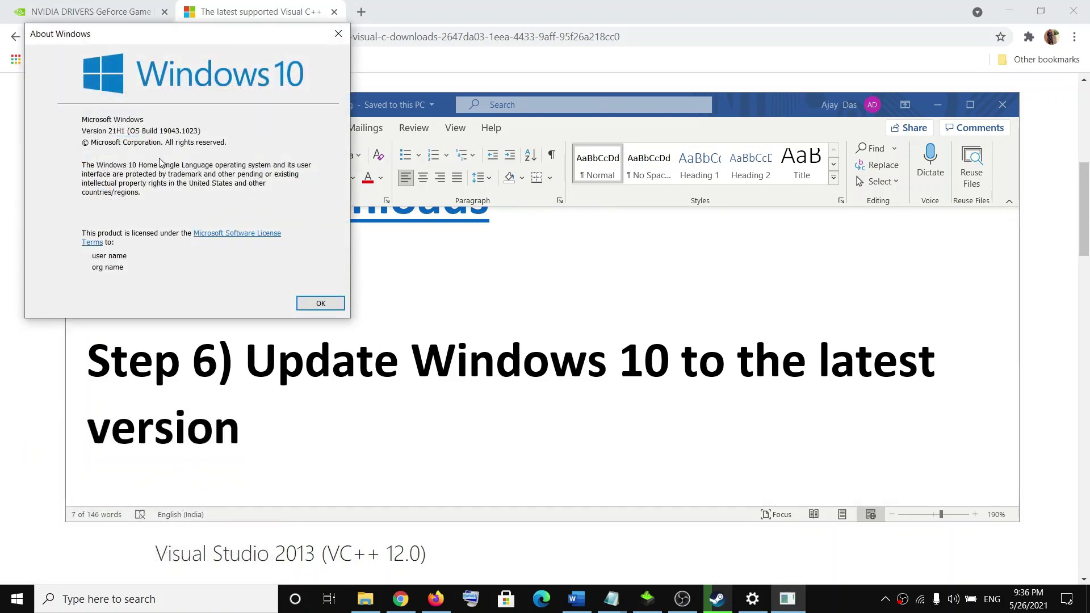
{"action": "left_click", "coordinate": [338, 33]}
{"action": "left_click", "coordinate": [826, 605]}
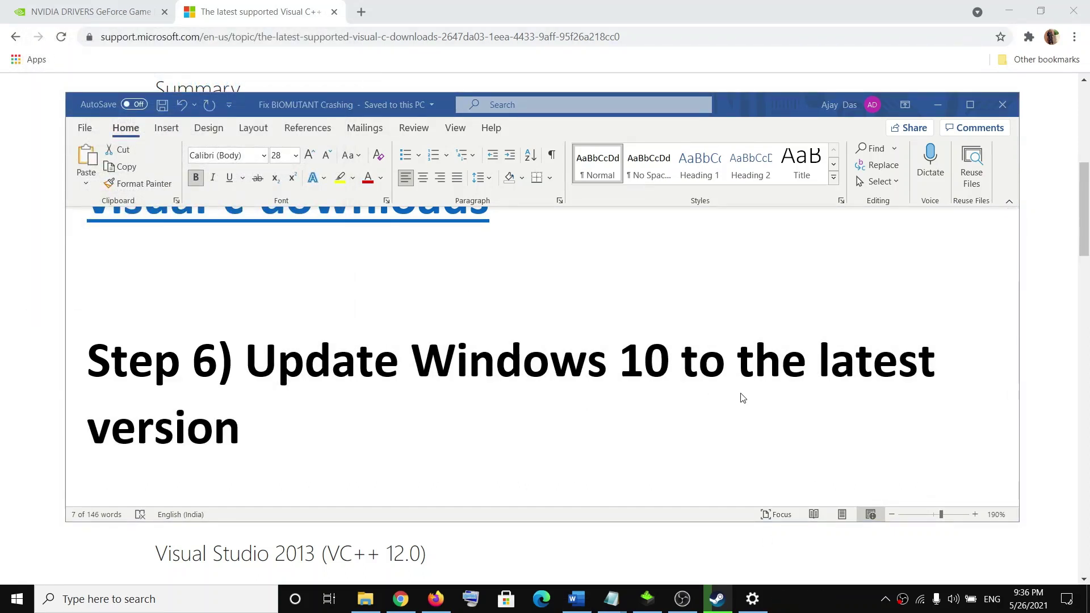
Open the Windows Update page under Update & Security in Settings, examine the update check option, and close Settings
{"action": "left_click", "coordinate": [752, 599]}
{"action": "left_click", "coordinate": [621, 323]}
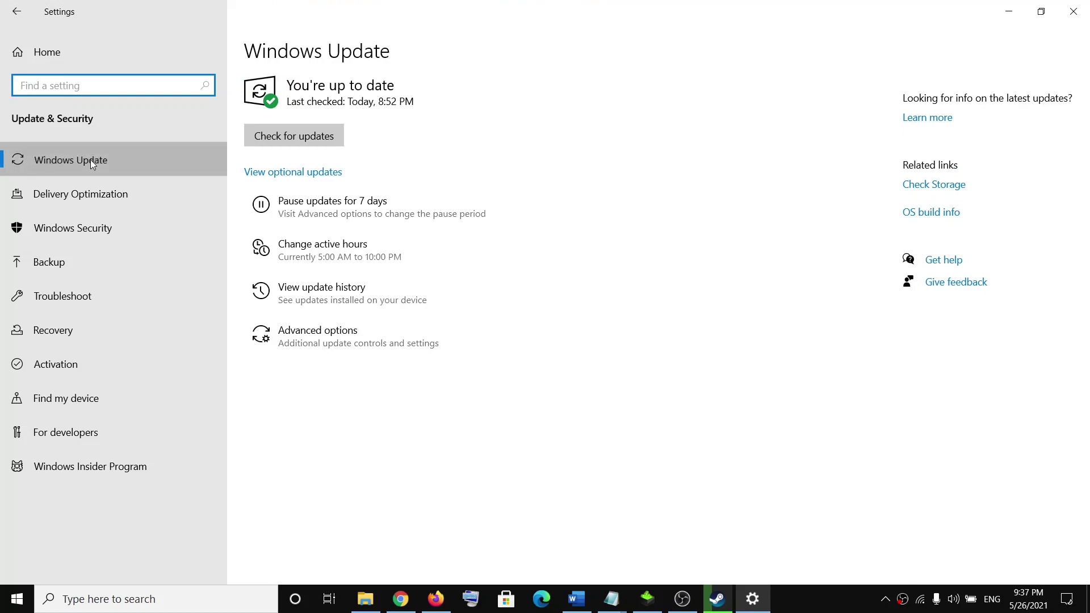
{"action": "left_click", "coordinate": [90, 159]}
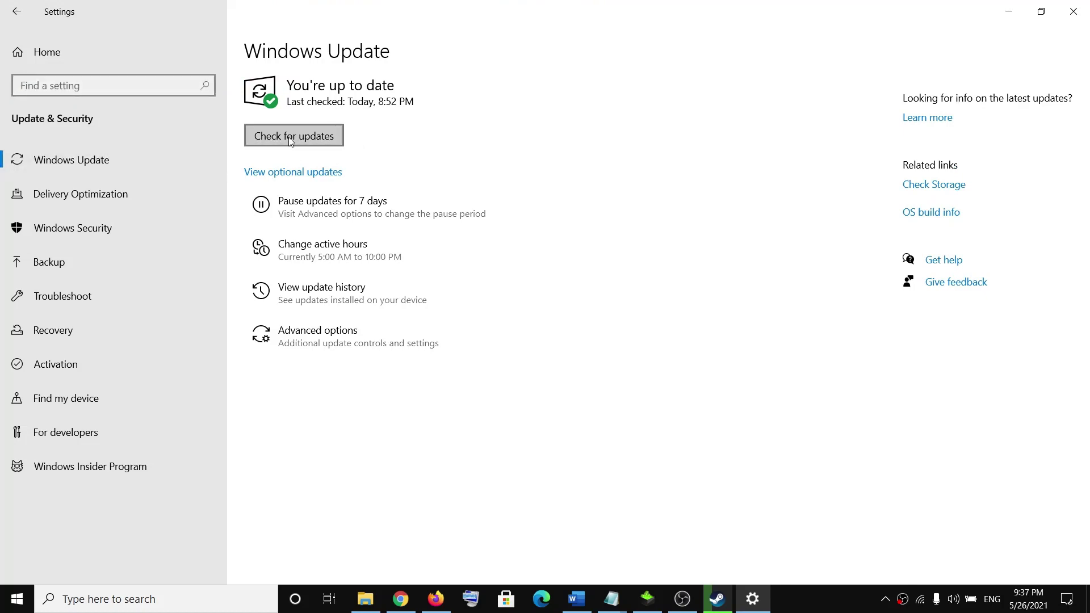
{"action": "left_click", "coordinate": [1072, 13]}
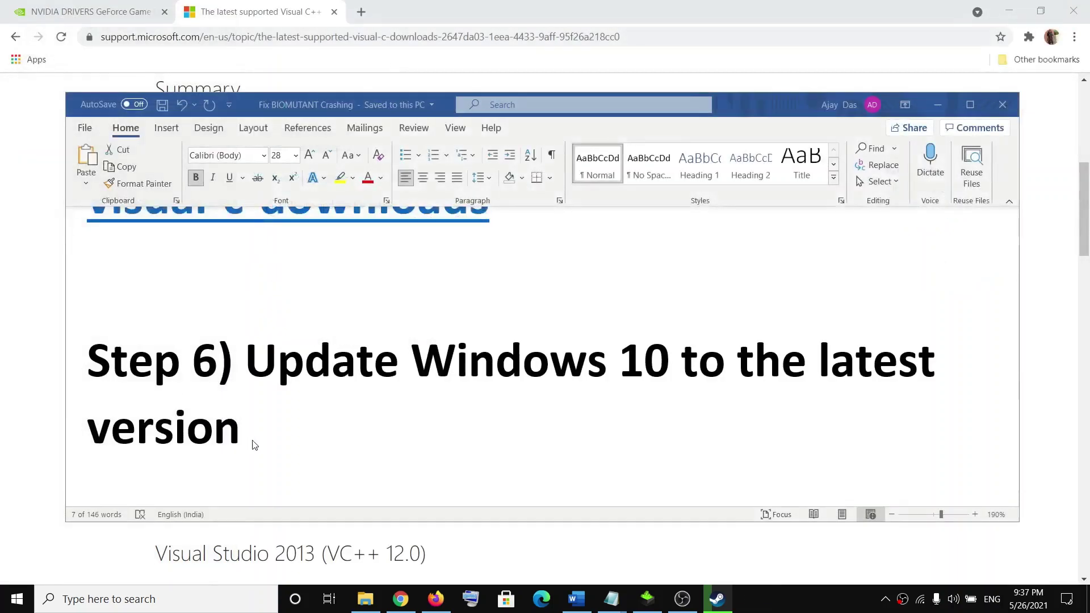
Read Step 7 in the Word document, switch to Steam and browse BIOMUTANT's local files in File Explorer
{"action": "scroll", "coordinate": [250, 438], "scroll_direction": "down", "scroll_amount": 8}
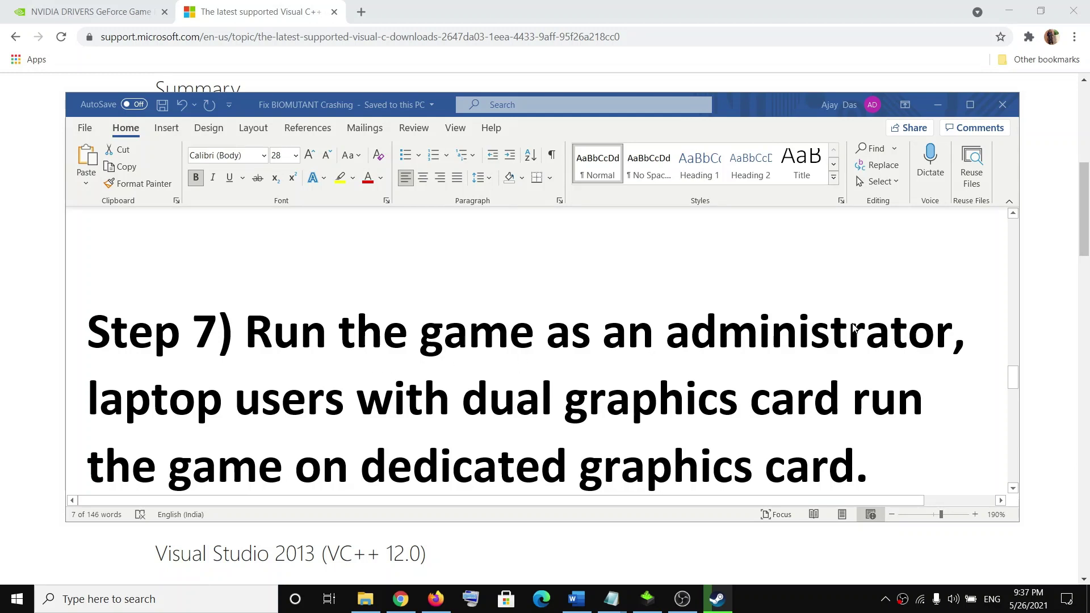
{"action": "left_click", "coordinate": [719, 602]}
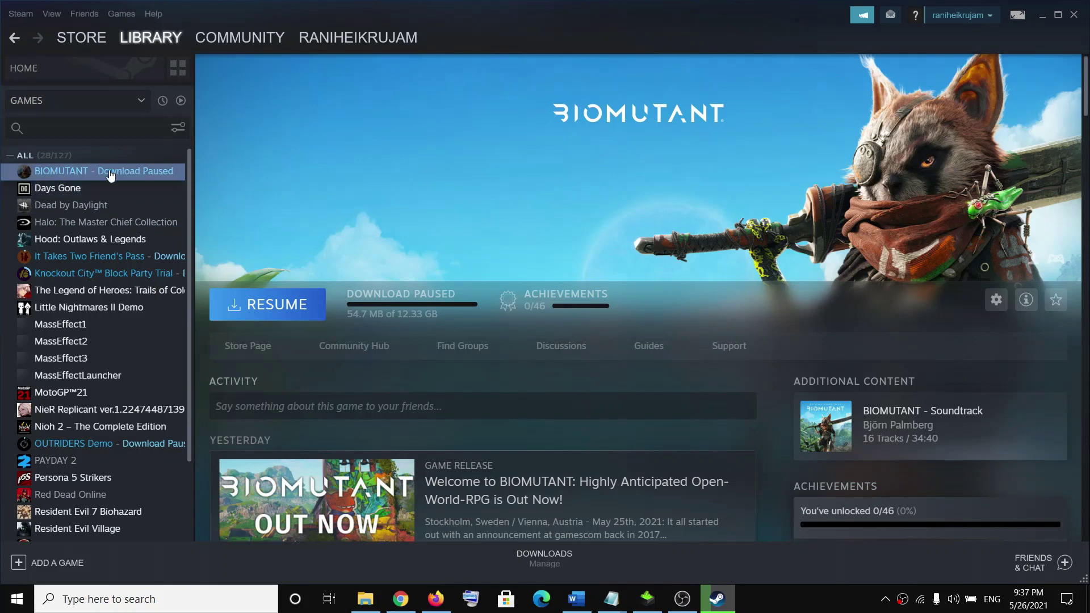
{"action": "right_click", "coordinate": [84, 169]}
{"action": "mouse_move", "coordinate": [118, 234]}
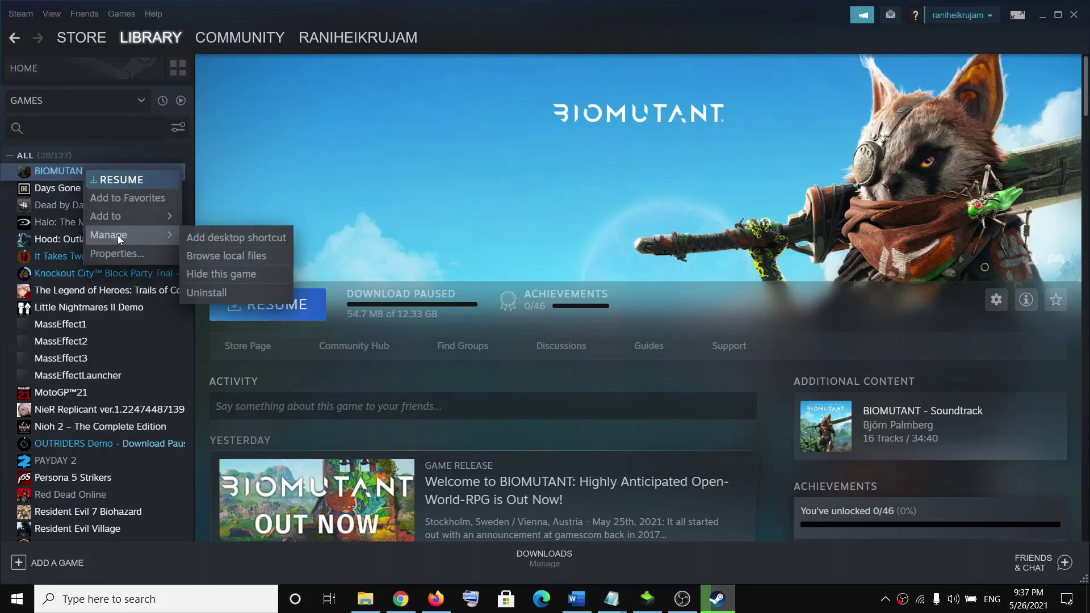
{"action": "left_click", "coordinate": [239, 258]}
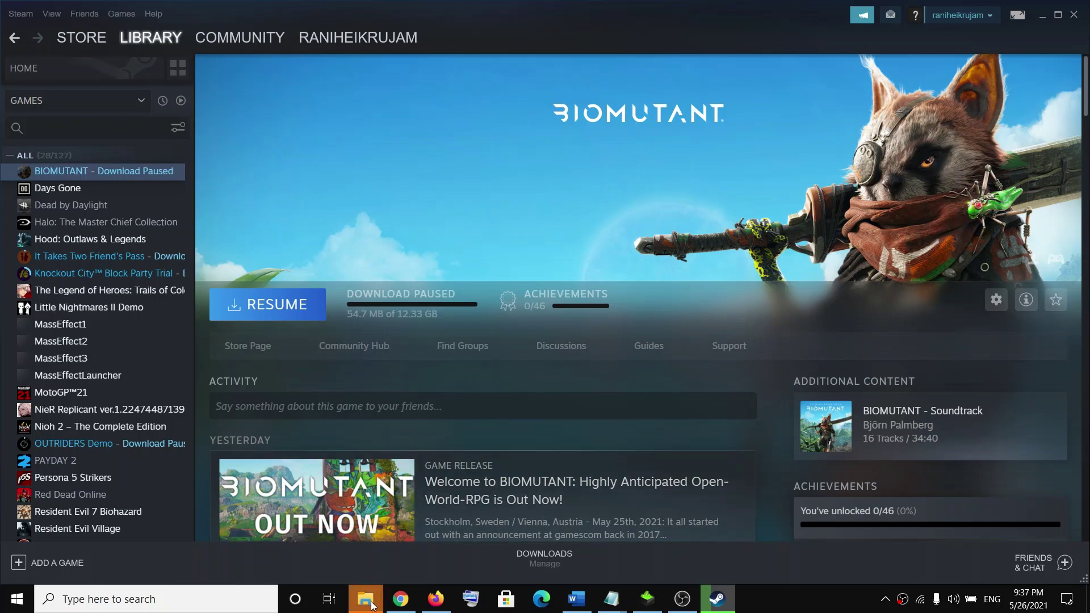
{"action": "mouse_move", "coordinate": [372, 605]}
{"action": "left_click", "coordinate": [431, 540]}
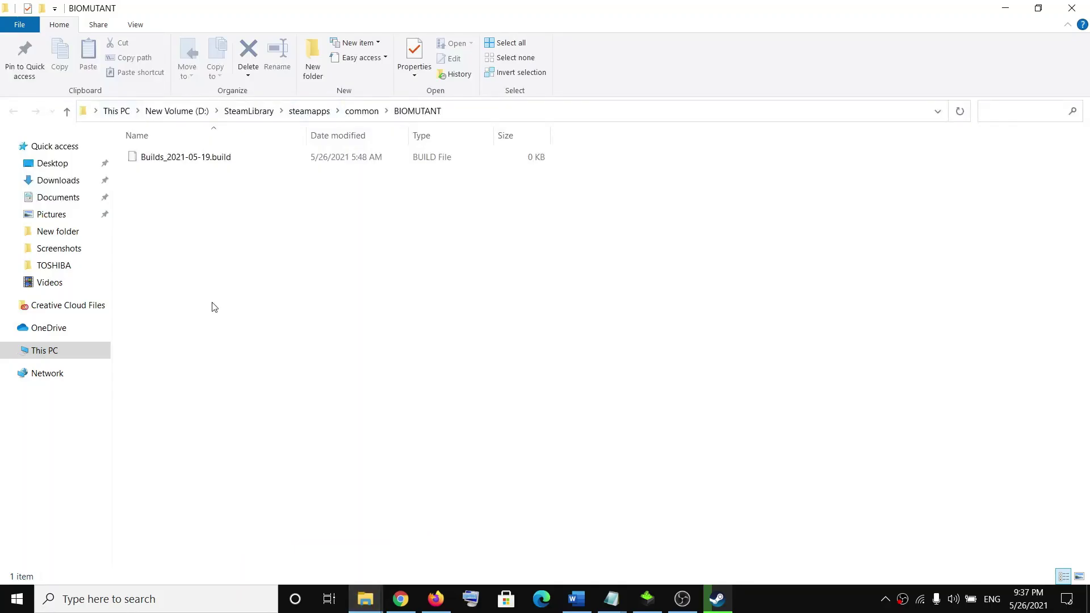
{"action": "left_click", "coordinate": [306, 561]}
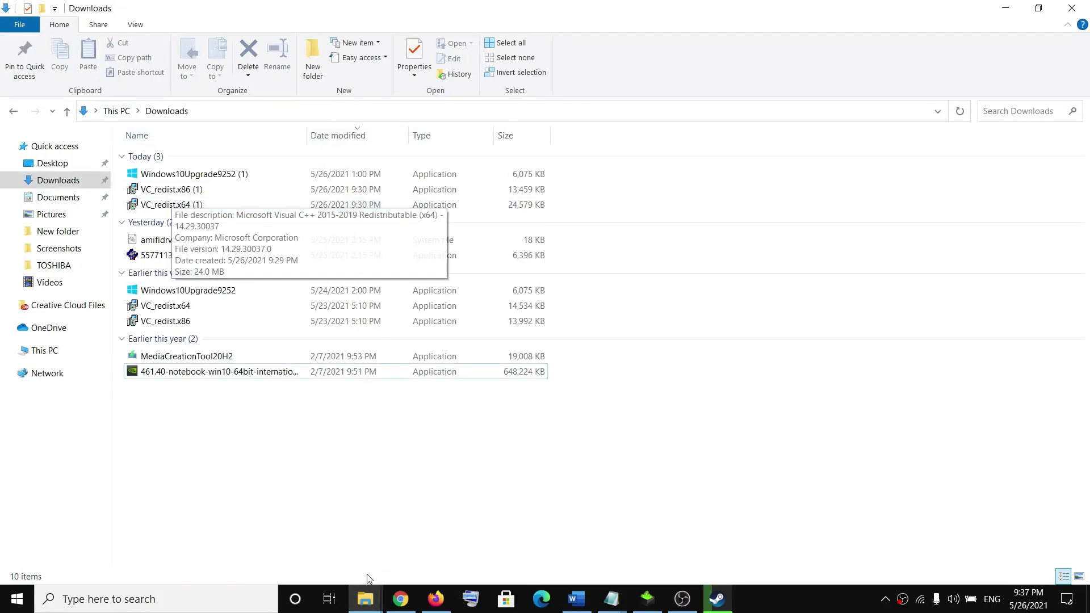
{"action": "left_click", "coordinate": [431, 539]}
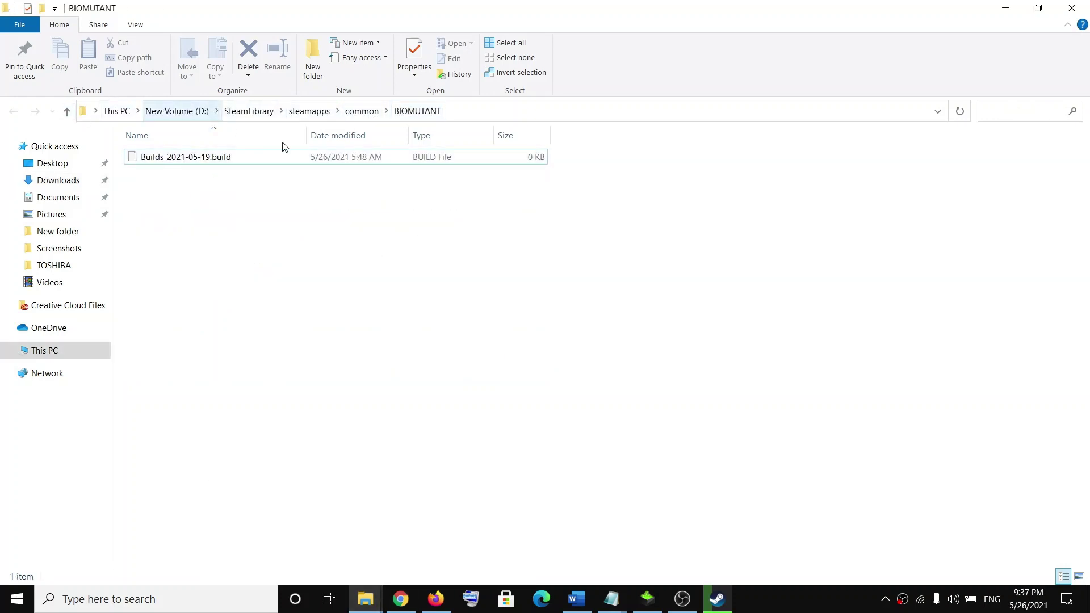
Look through the common folder and the BIOMUTANT folder for the game's application file, ending in the common folder
{"action": "left_click", "coordinate": [358, 113]}
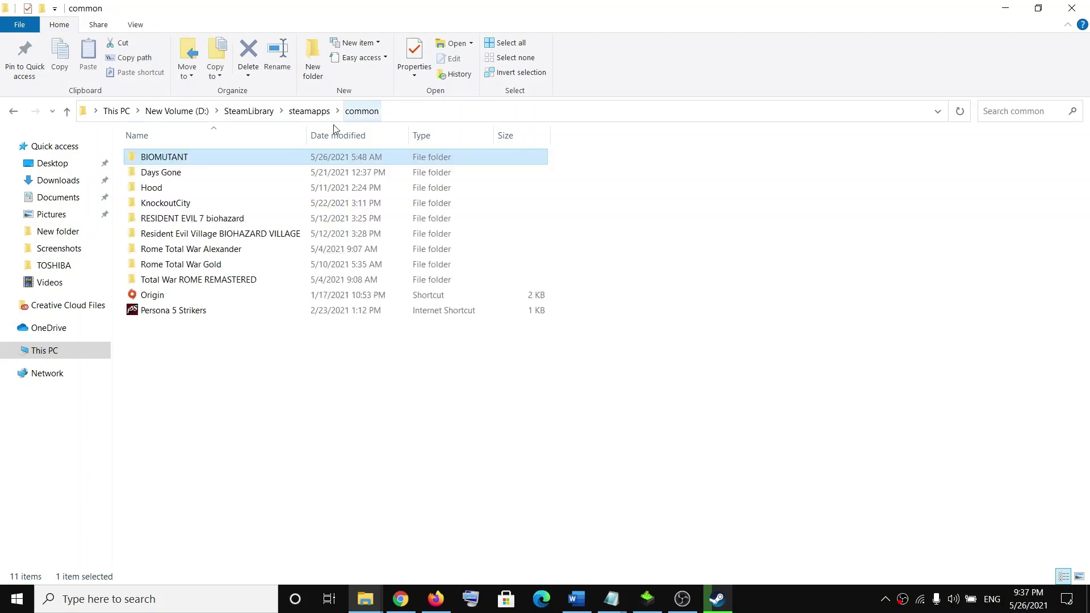
{"action": "double_click", "coordinate": [192, 158]}
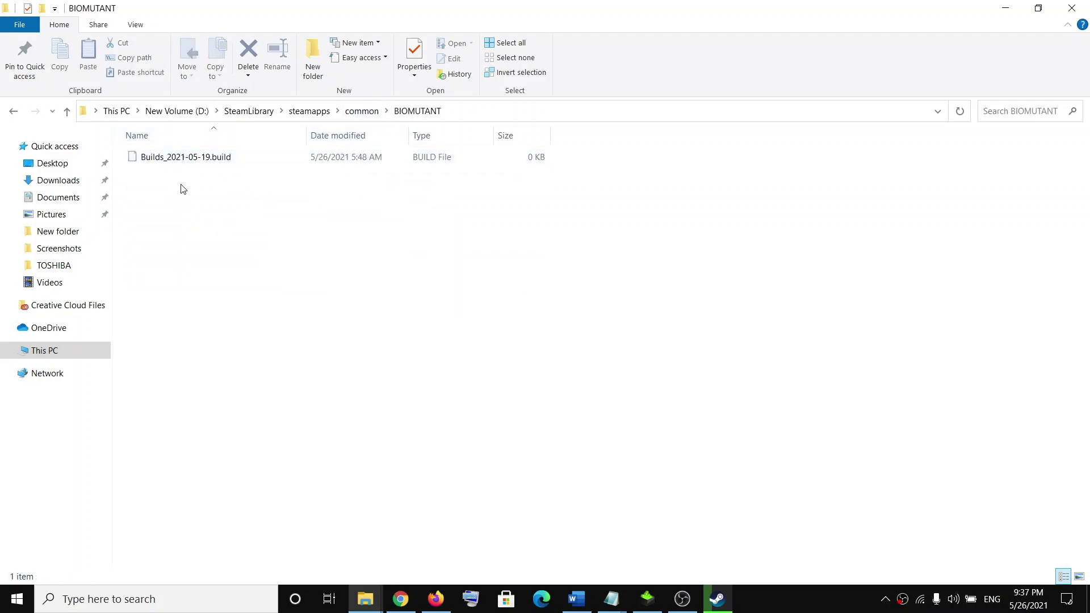
{"action": "left_click", "coordinate": [367, 111]}
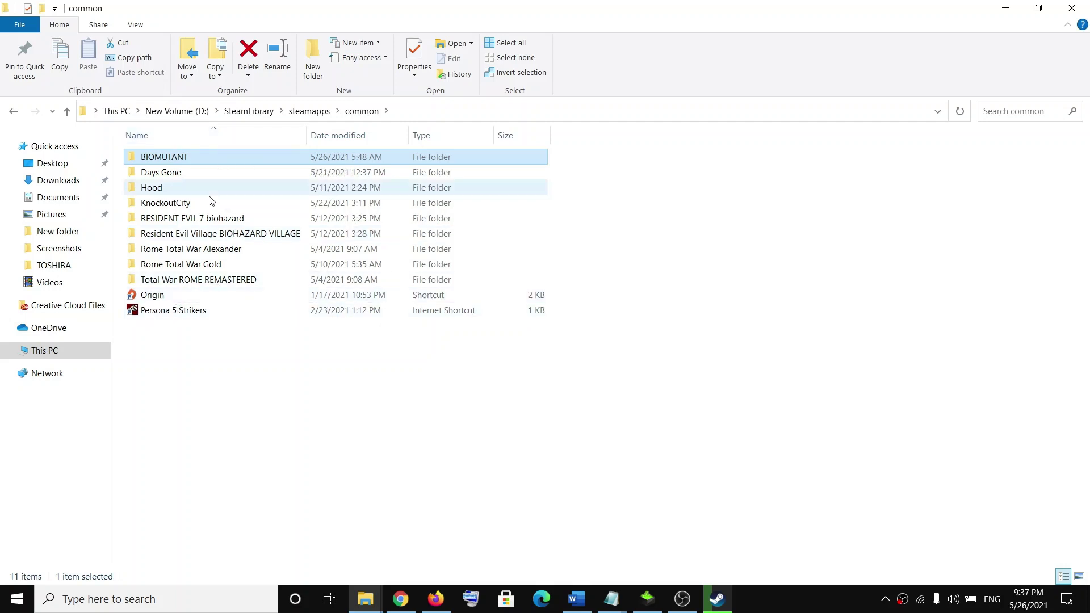
Set the Origin shortcut in the common folder to run as an administrator through its compatibility properties
{"action": "right_click", "coordinate": [150, 295]}
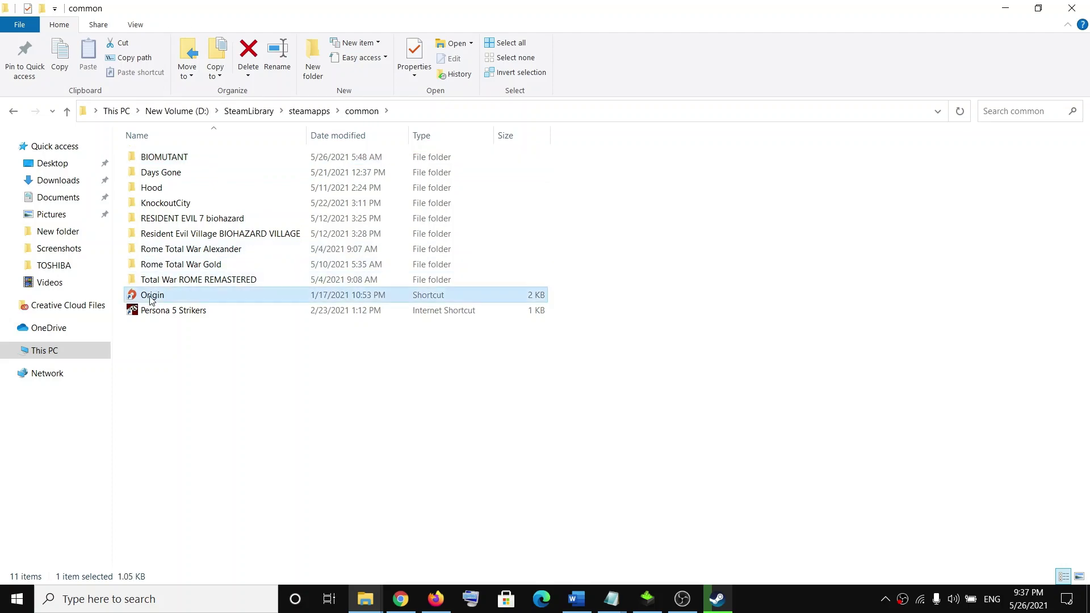
{"action": "left_click", "coordinate": [197, 574]}
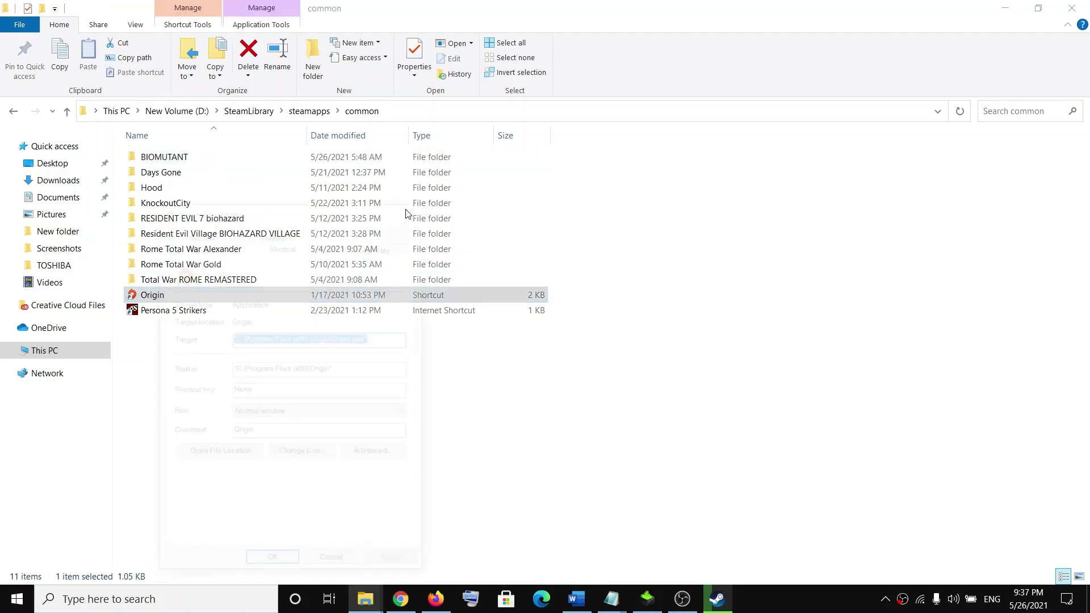
{"action": "left_click", "coordinate": [434, 127]}
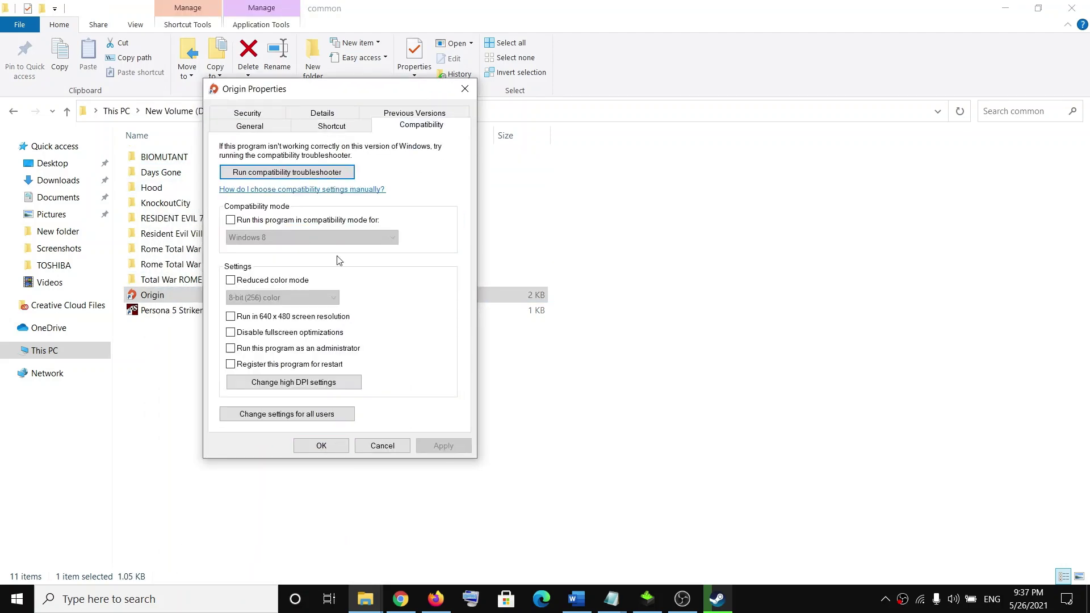
{"action": "left_click", "coordinate": [231, 349]}
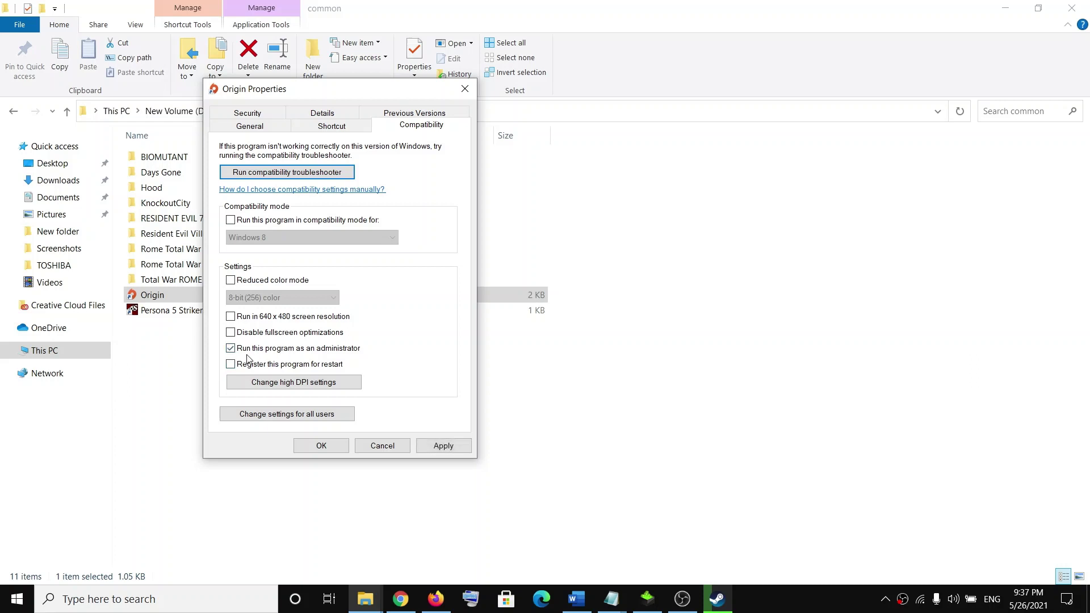
{"action": "left_click", "coordinate": [433, 449]}
{"action": "left_click", "coordinate": [321, 448]}
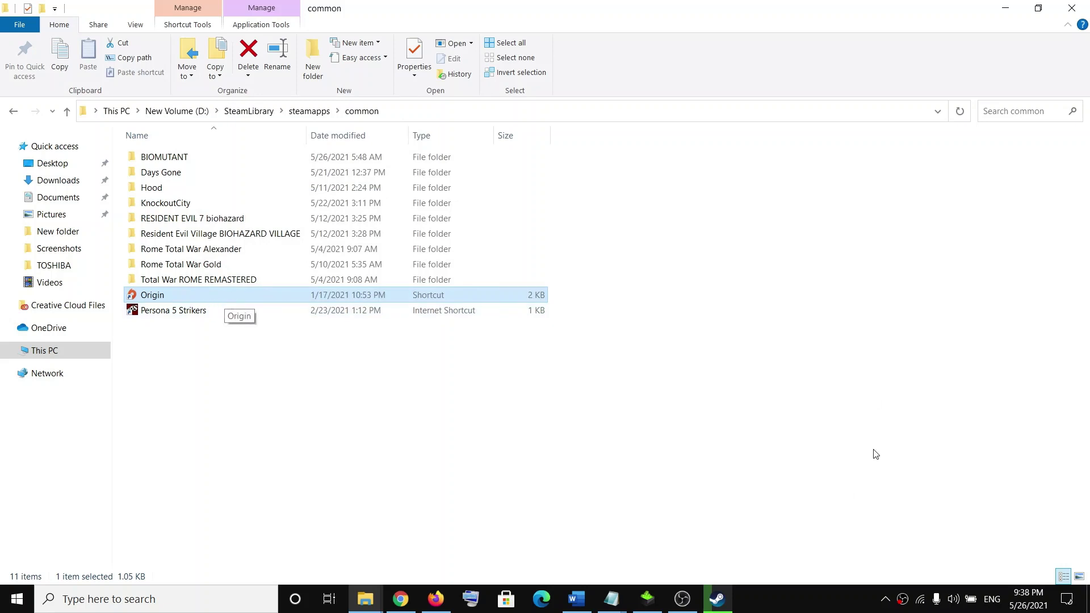
Look inside the BIOMUTANT folder, switch to Steam and view the management options for BIOMUTANT
{"action": "double_click", "coordinate": [168, 158]}
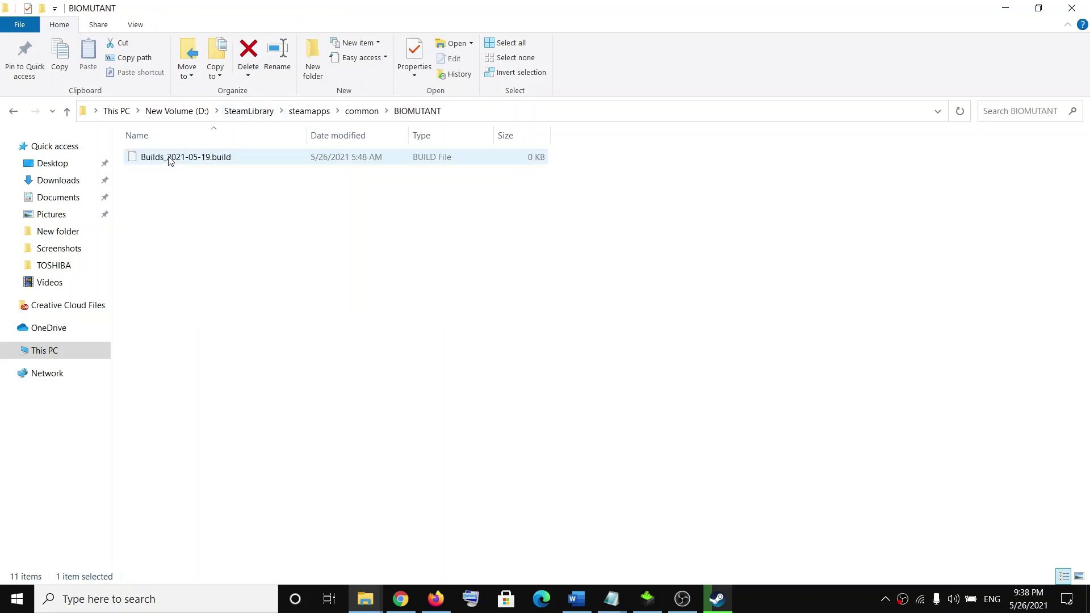
{"action": "left_click", "coordinate": [716, 598]}
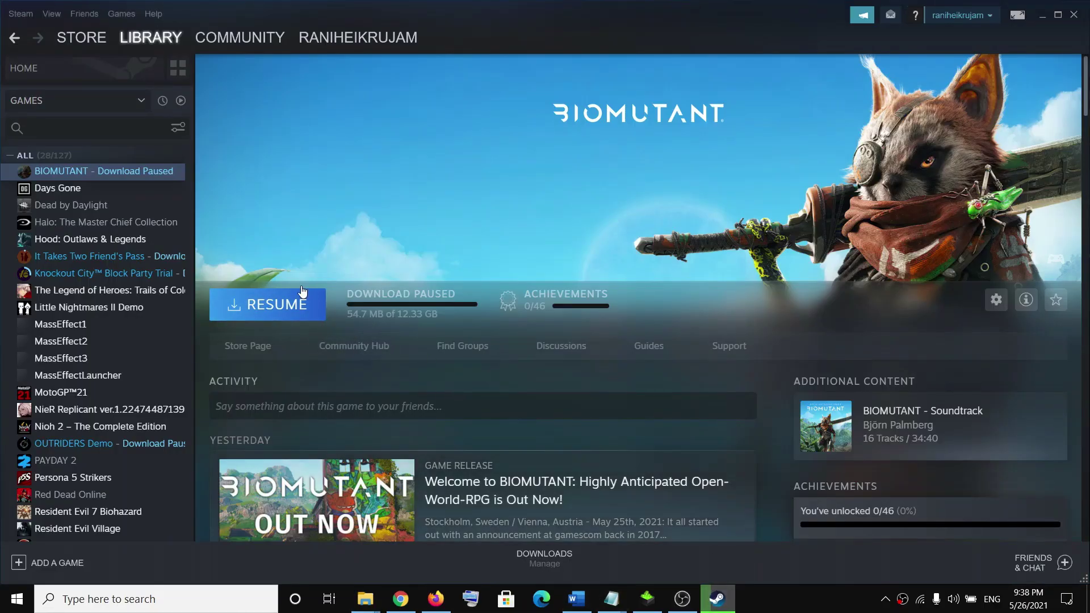
{"action": "right_click", "coordinate": [90, 171]}
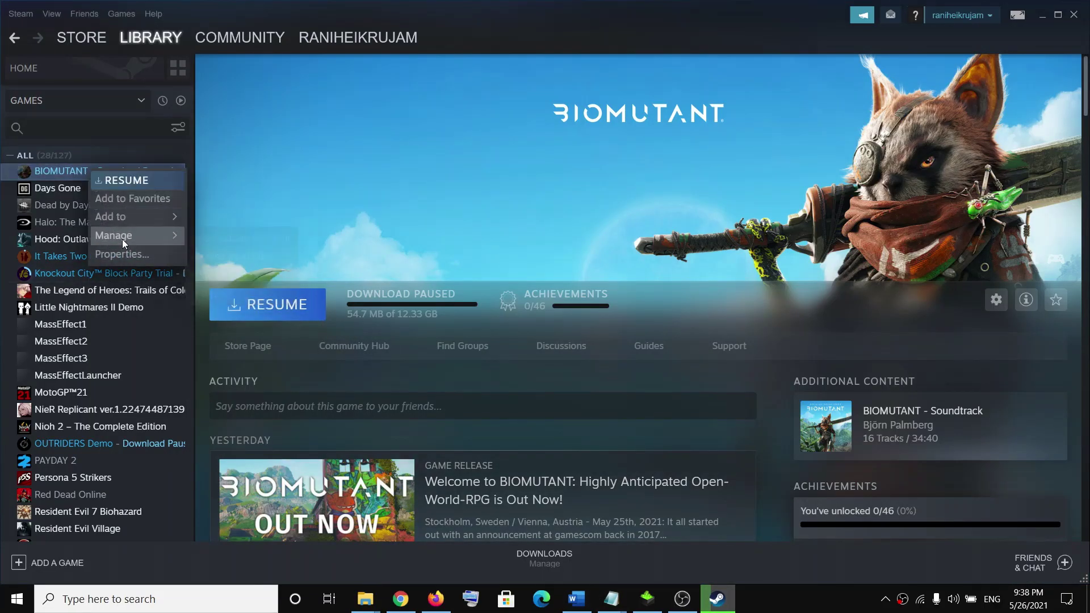
{"action": "mouse_move", "coordinate": [122, 238]}
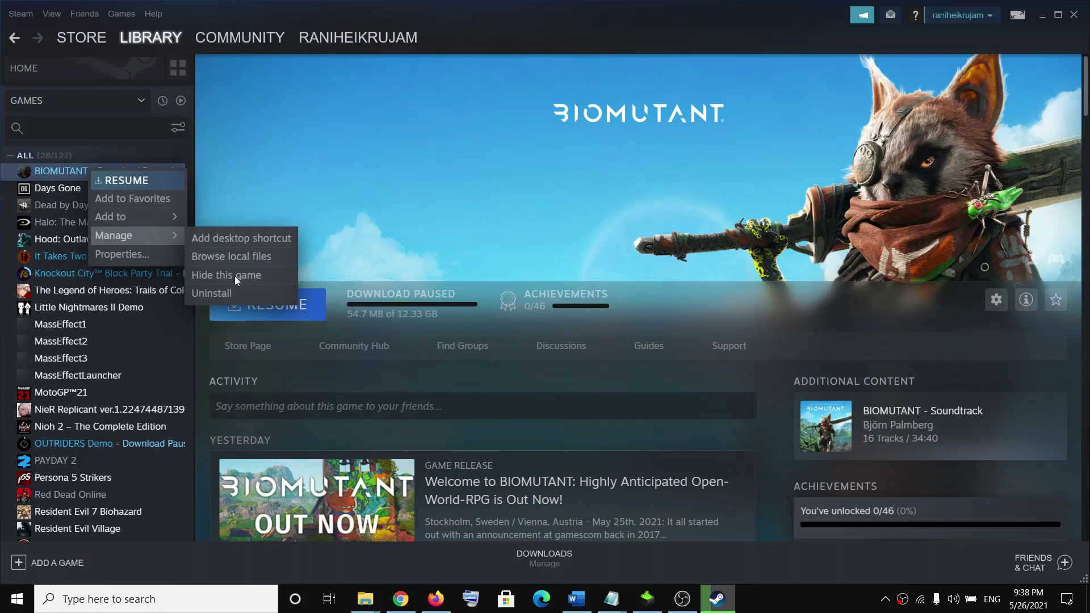
Switch to the Word document and read Step 7, highlighting the words "laptop users with dual graphics card"
{"action": "left_click", "coordinate": [576, 598]}
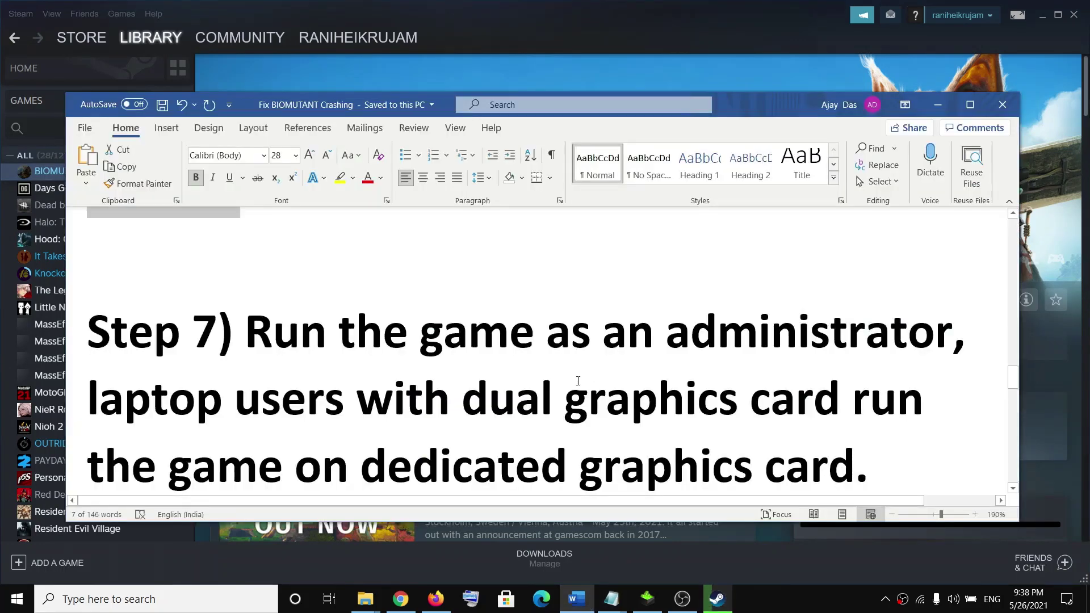
{"action": "scroll", "coordinate": [409, 374], "scroll_direction": "down", "scroll_amount": 1}
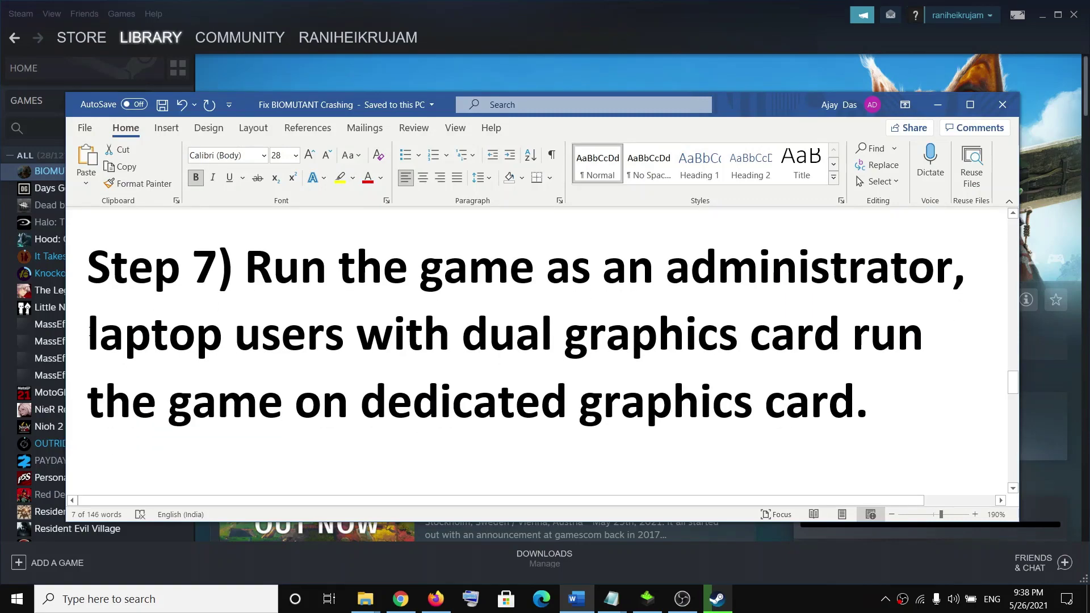
{"action": "left_click_drag", "start_coordinate": [89, 332], "coordinate": [799, 325]}
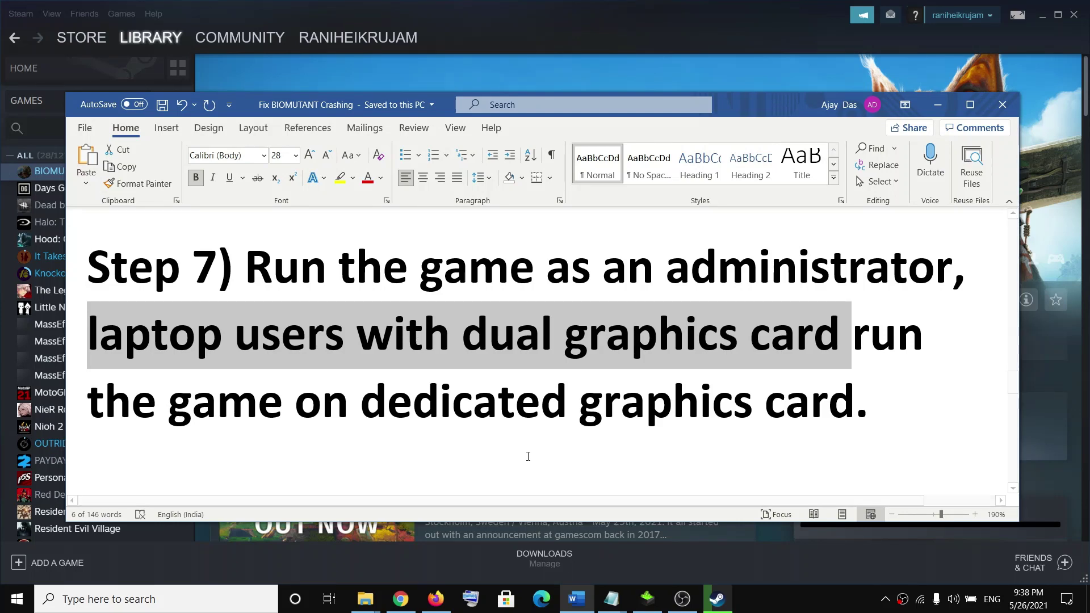
{"action": "left_click", "coordinate": [157, 400]}
{"action": "left_click_drag", "start_coordinate": [89, 335], "coordinate": [845, 340]}
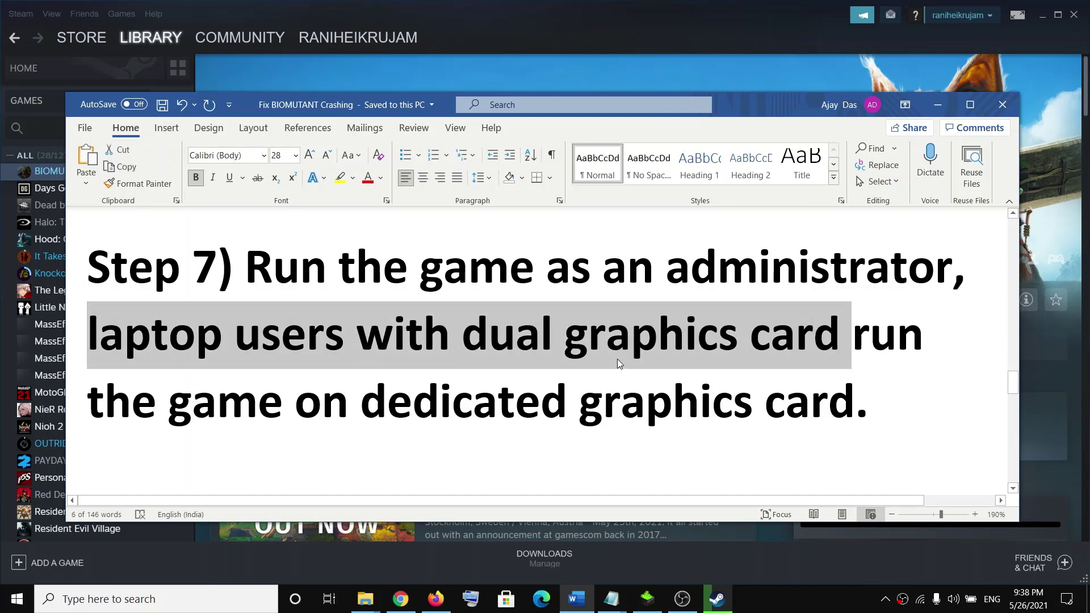
Search Windows for "graphics settings" and open the Graphics settings page
{"action": "left_click", "coordinate": [108, 599]}
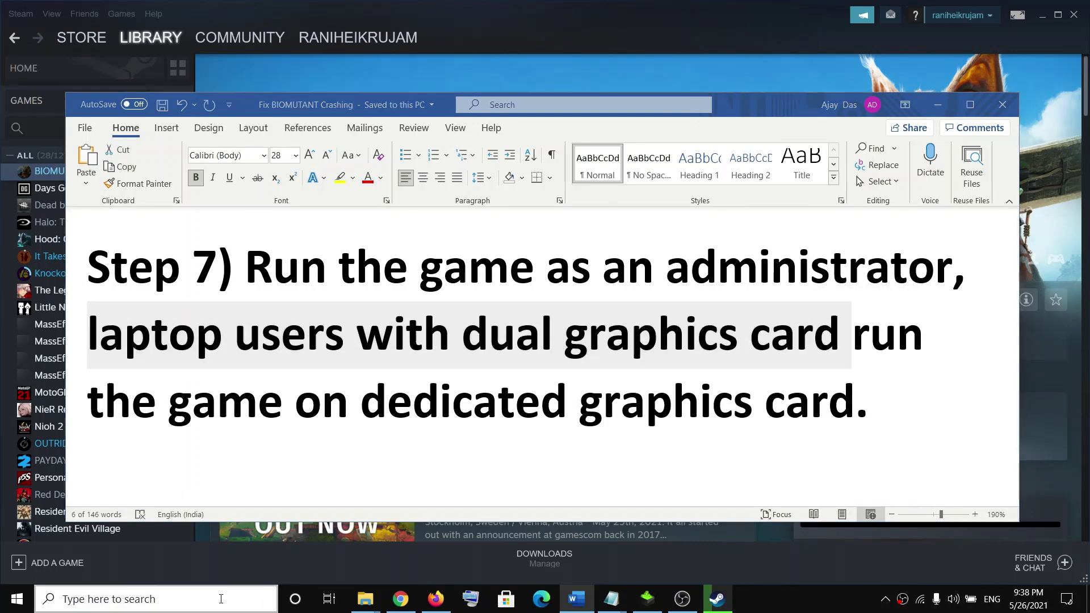
{"action": "type", "text": "graphi"}
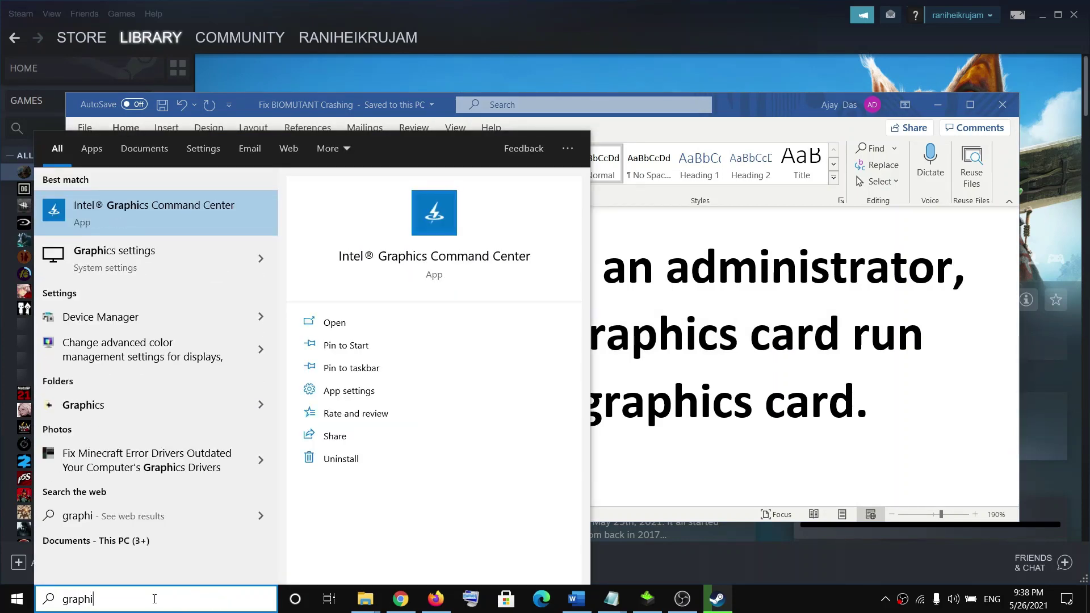
{"action": "type", "text": "cs settings"}
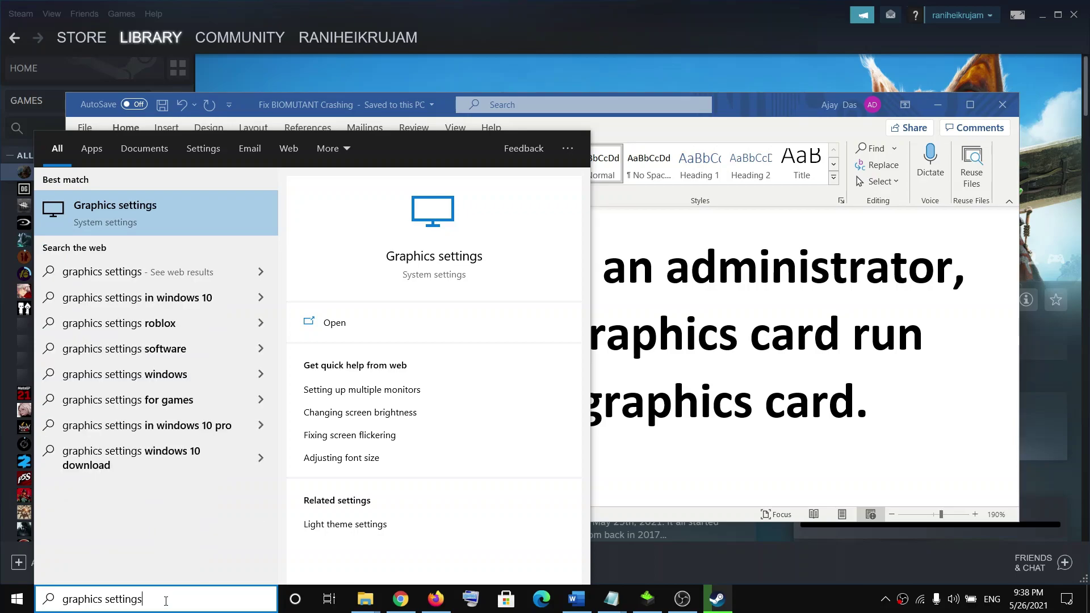
{"action": "key", "text": "Return"}
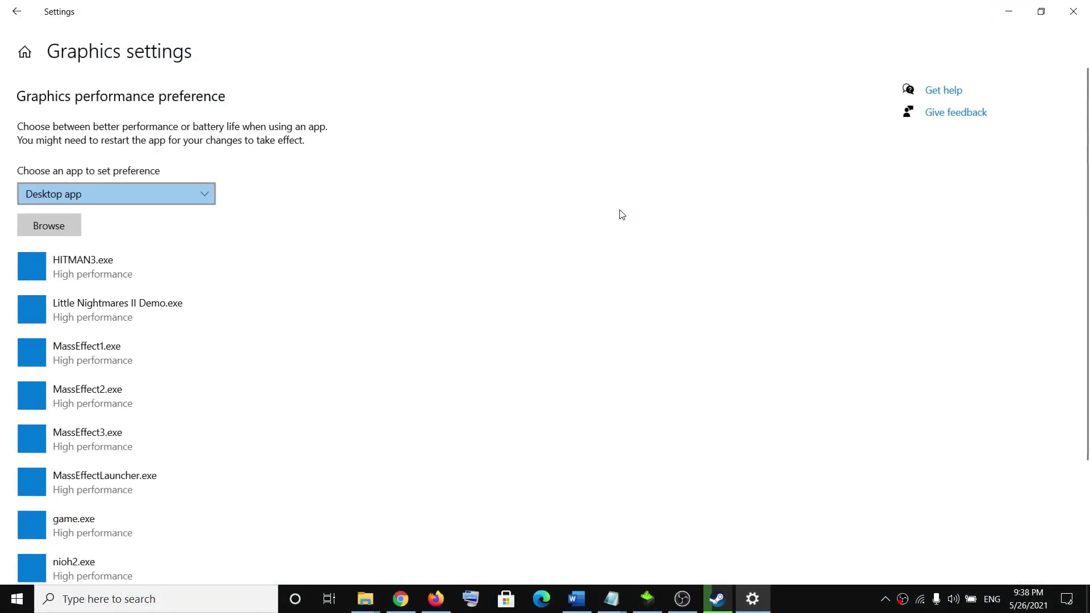
Browse for a desktop app to add, going to SteamLibrary\steamapps\common\BIOMUTANT on New Volume (D:)
{"action": "left_click", "coordinate": [60, 229]}
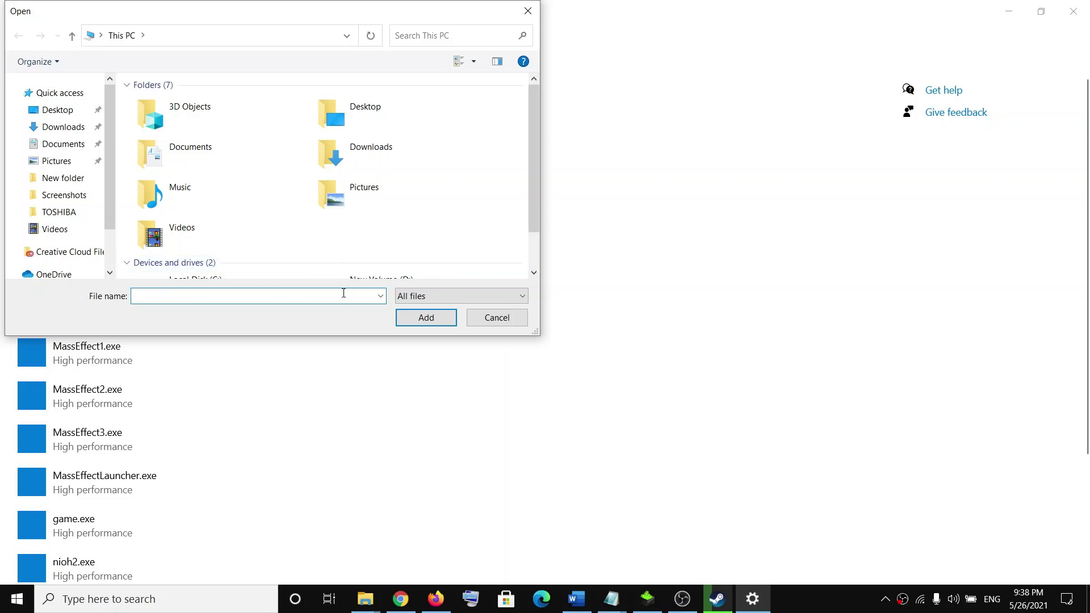
{"action": "scroll", "coordinate": [78, 241], "scroll_direction": "down", "scroll_amount": 1}
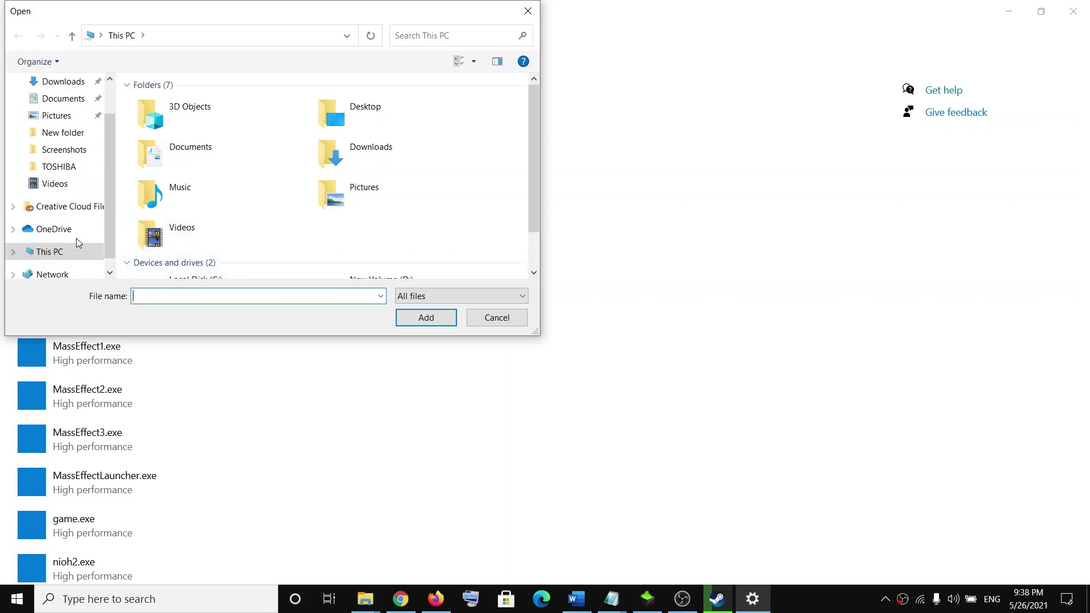
{"action": "left_click_drag", "start_coordinate": [170, 17], "coordinate": [451, 79]}
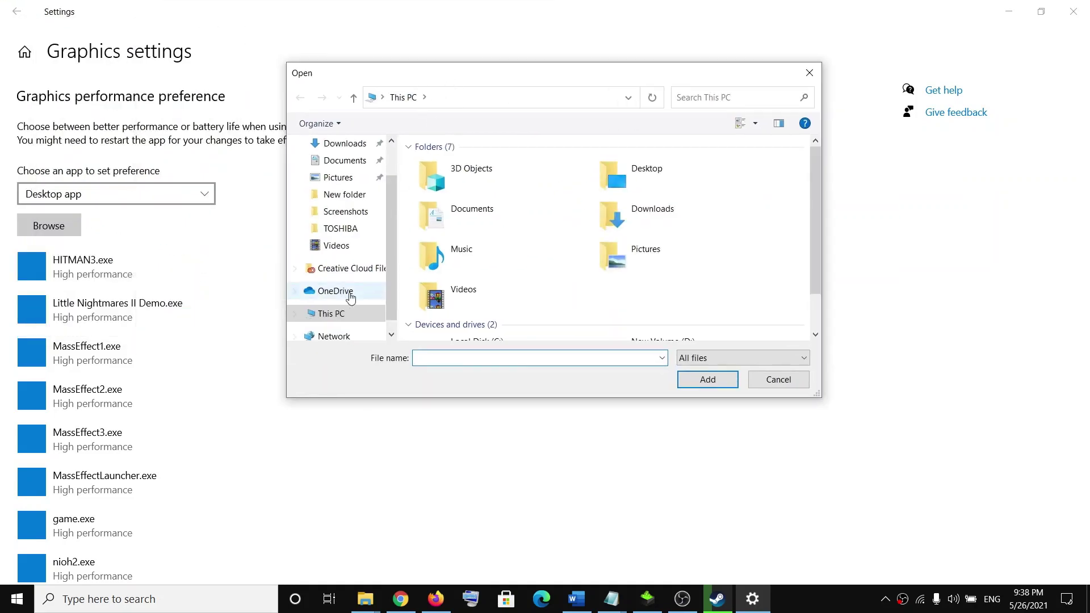
{"action": "left_click", "coordinate": [337, 314]}
{"action": "scroll", "coordinate": [635, 288], "scroll_direction": "down", "scroll_amount": 1}
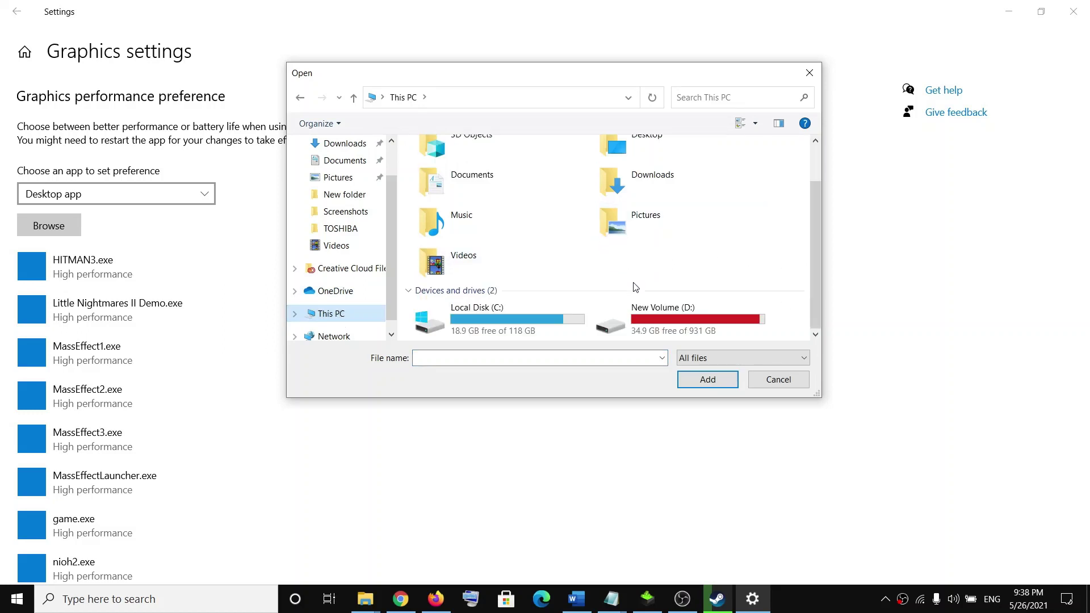
{"action": "double_click", "coordinate": [664, 323]}
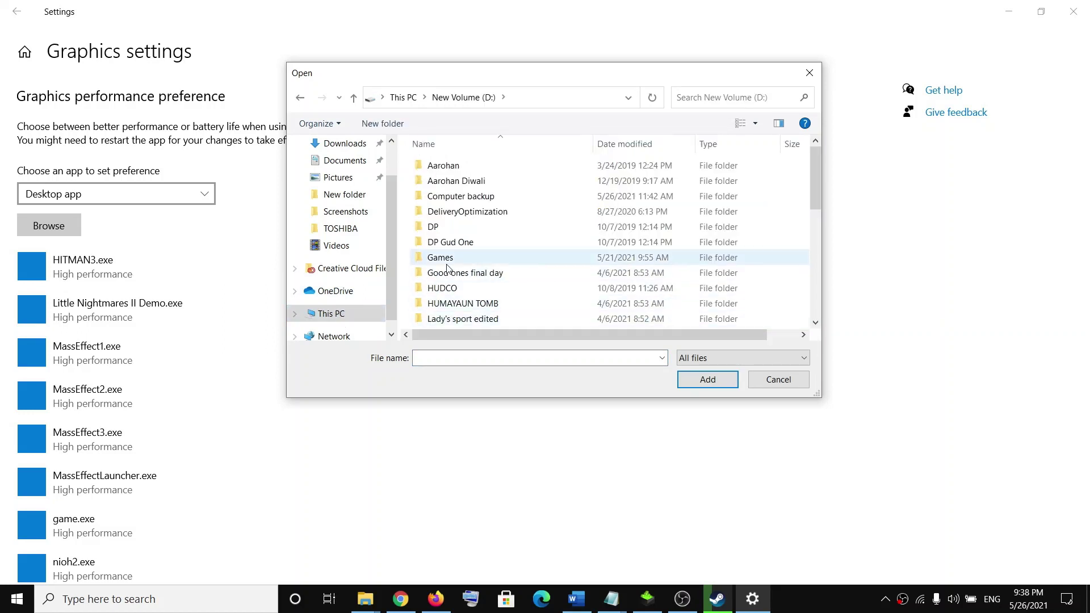
{"action": "scroll", "coordinate": [454, 272], "scroll_direction": "down", "scroll_amount": 6}
{"action": "scroll", "coordinate": [484, 255], "scroll_direction": "up", "scroll_amount": 2}
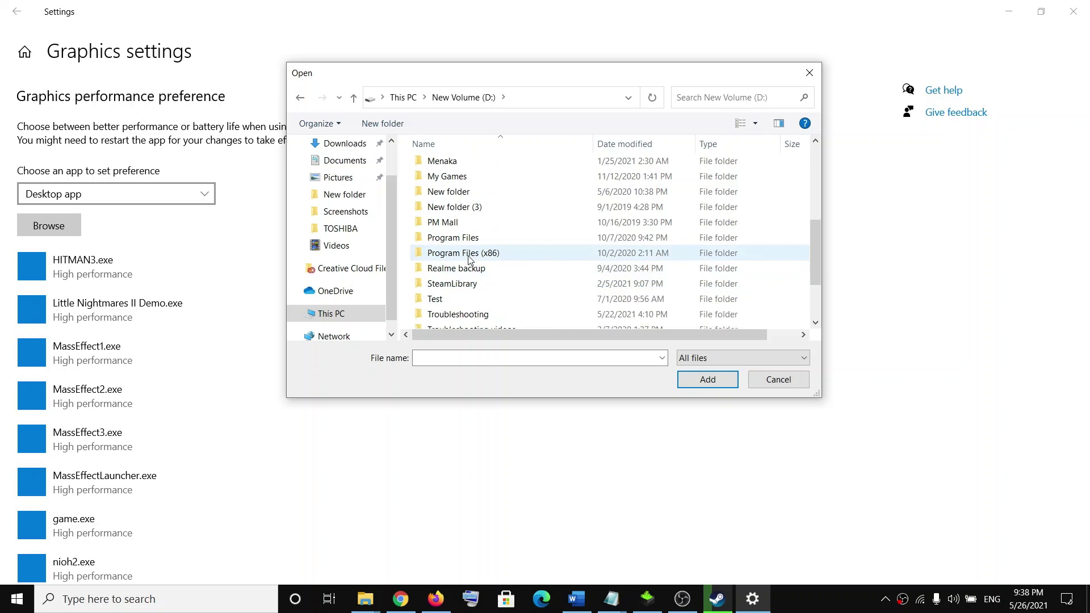
{"action": "double_click", "coordinate": [452, 284]}
{"action": "double_click", "coordinate": [446, 165]}
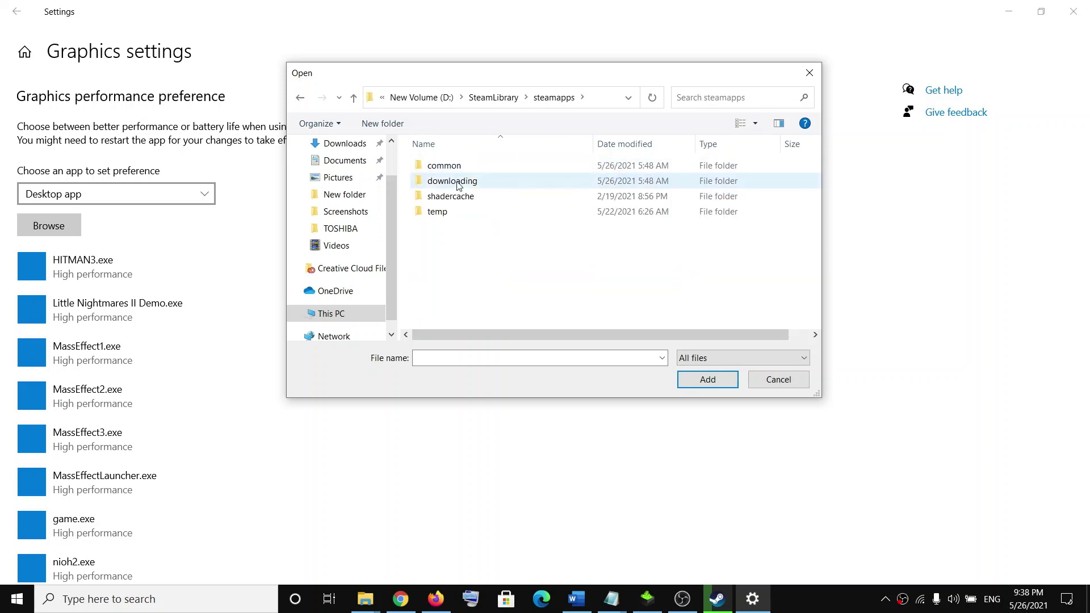
{"action": "double_click", "coordinate": [446, 165]}
{"action": "double_click", "coordinate": [465, 168]}
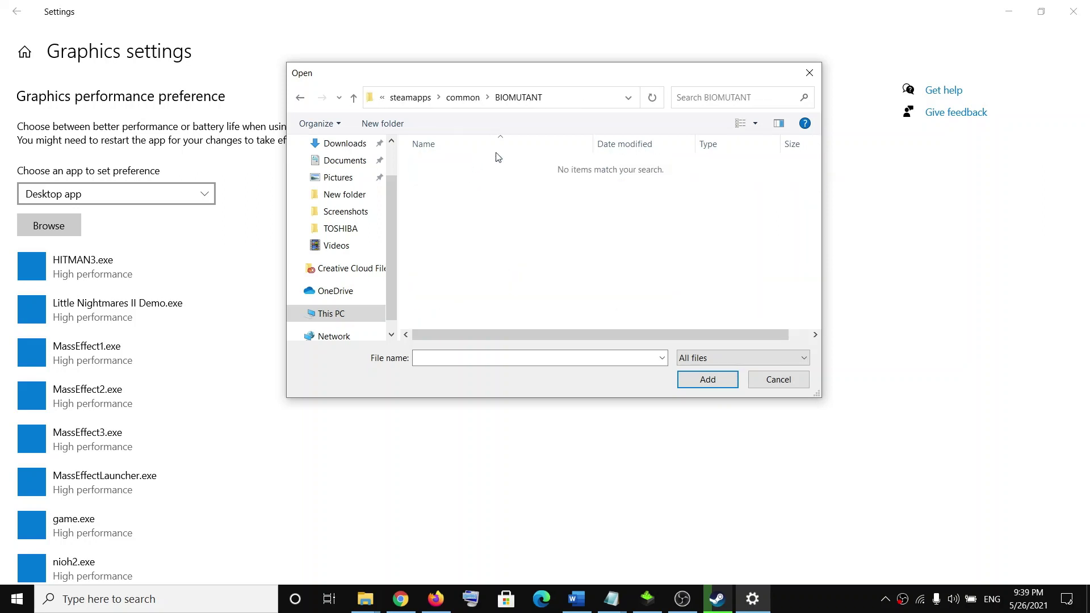
Recheck the common and BIOMUTANT folders for the game's application file and cancel adding an app
{"action": "left_click", "coordinate": [353, 97]}
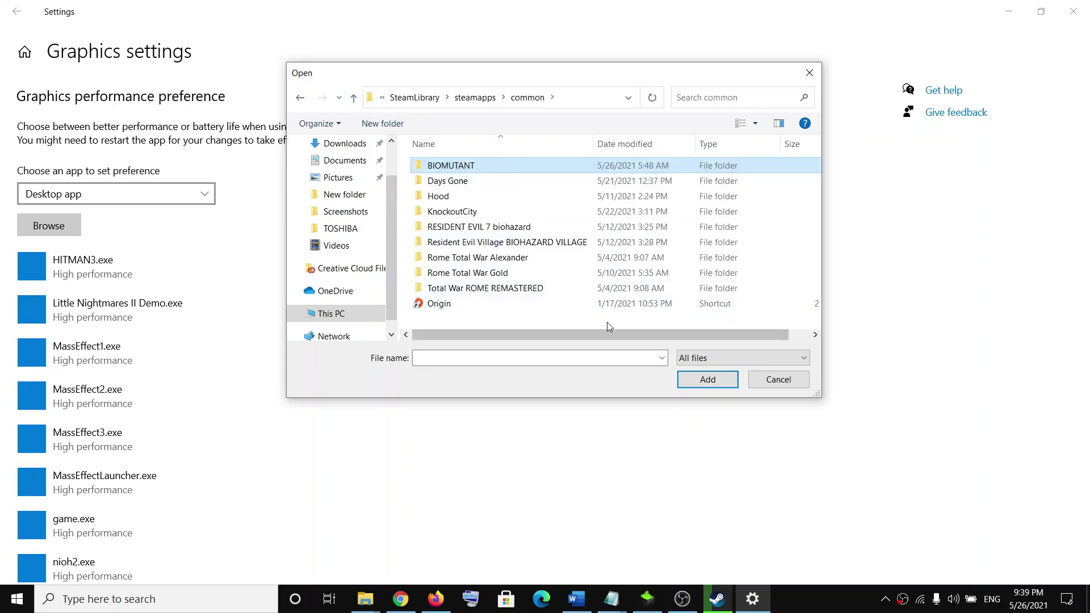
{"action": "double_click", "coordinate": [494, 166]}
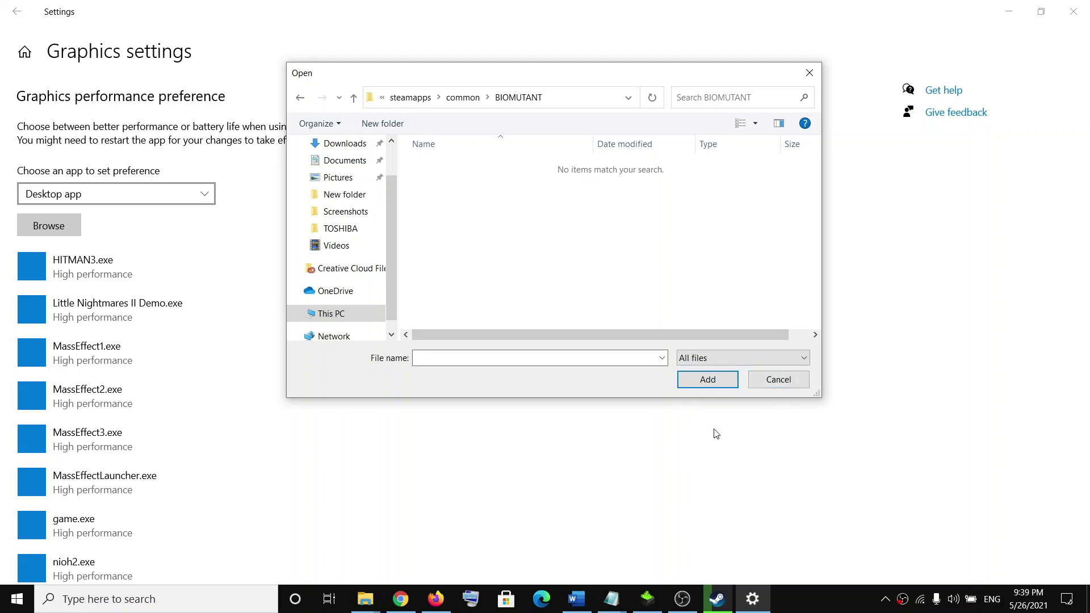
{"action": "left_click", "coordinate": [778, 382]}
Save the graphics preference of HITMAN3.exe as High performance and close Settings
{"action": "left_click", "coordinate": [170, 276]}
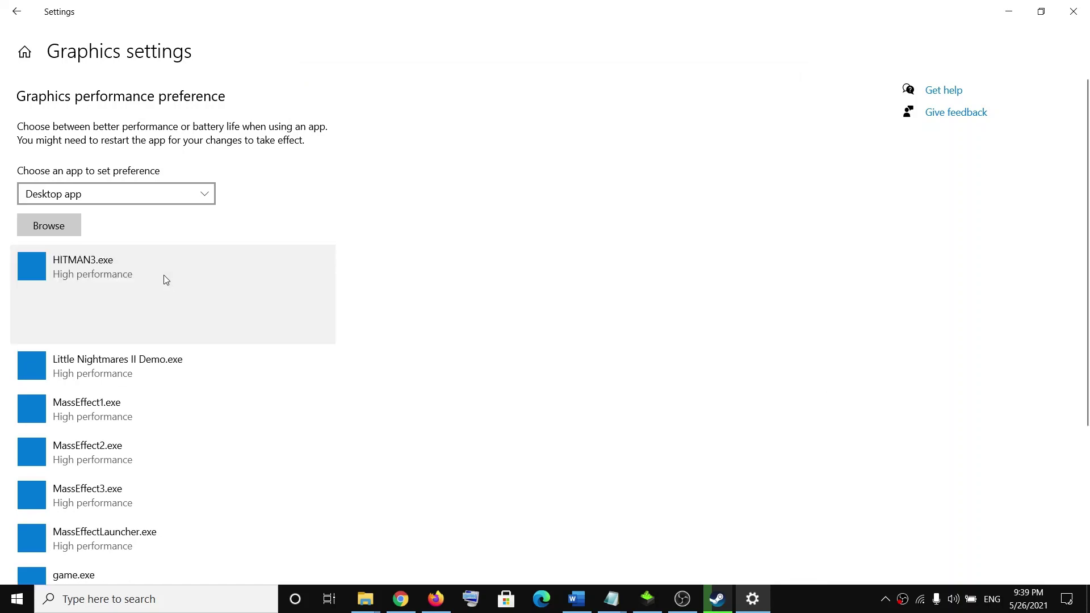
{"action": "left_click", "coordinate": [217, 328]}
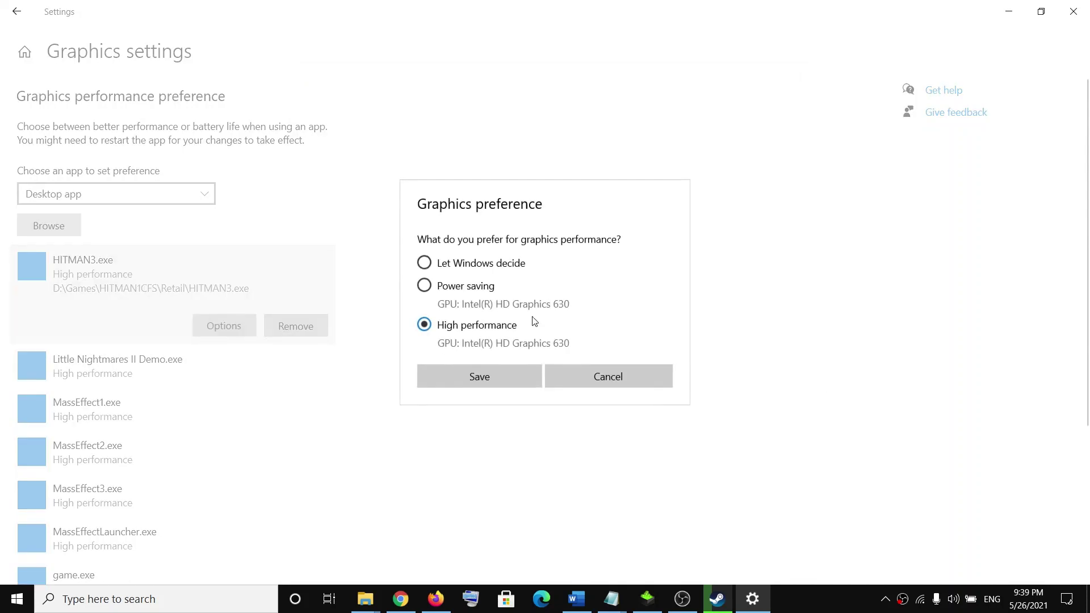
{"action": "left_click", "coordinate": [479, 377]}
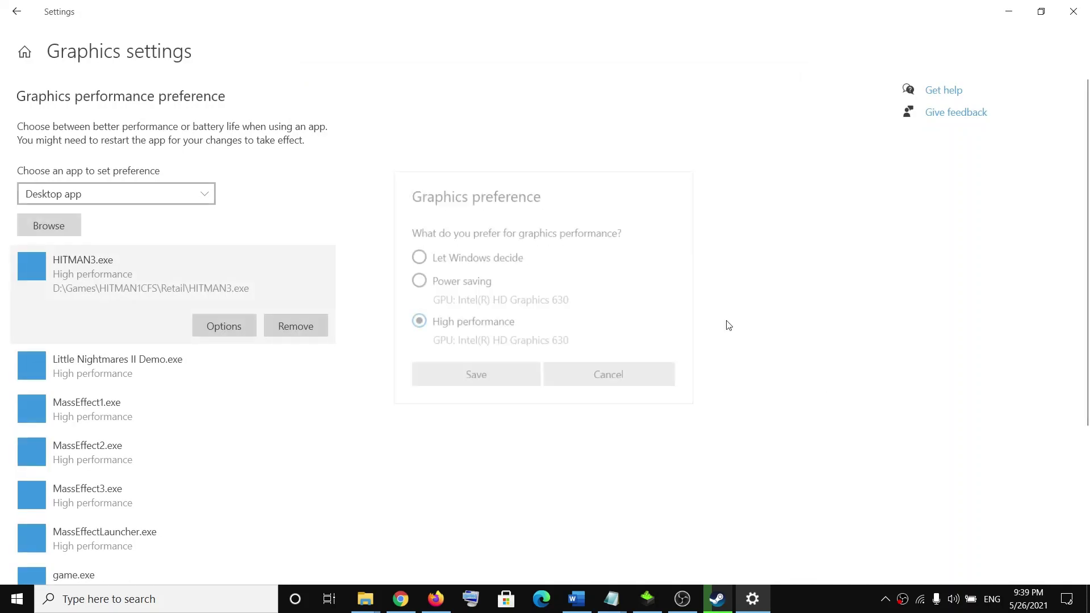
{"action": "left_click", "coordinate": [1073, 11]}
Read Step 8 about launching the game from the installation folder and go on to Step 9 in the Word document
{"action": "scroll", "coordinate": [347, 384], "scroll_direction": "down", "scroll_amount": 5}
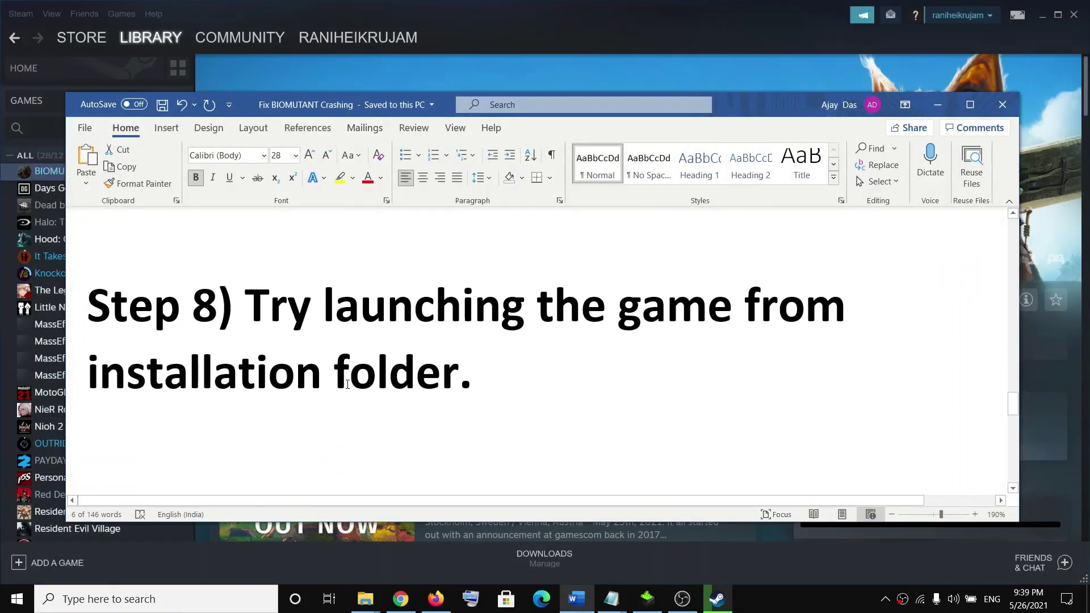
{"action": "left_click_drag", "start_coordinate": [252, 307], "coordinate": [546, 393]}
{"action": "left_click", "coordinate": [545, 393]}
{"action": "scroll", "coordinate": [451, 393], "scroll_direction": "down", "scroll_amount": 4}
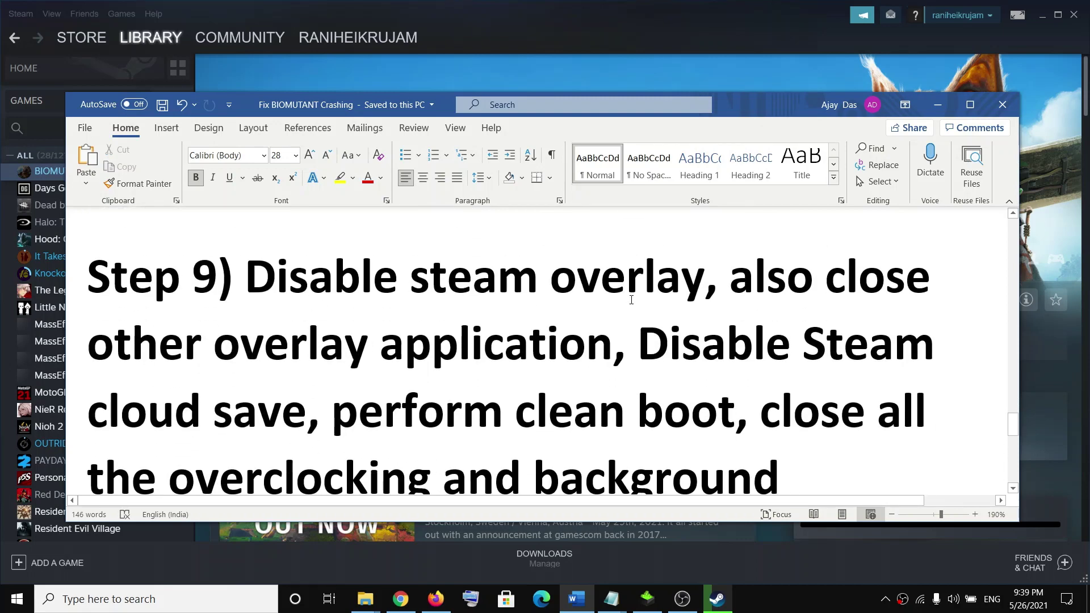
Switch to Steam and open the general properties of BIOMUTANT
{"action": "left_click", "coordinate": [640, 71]}
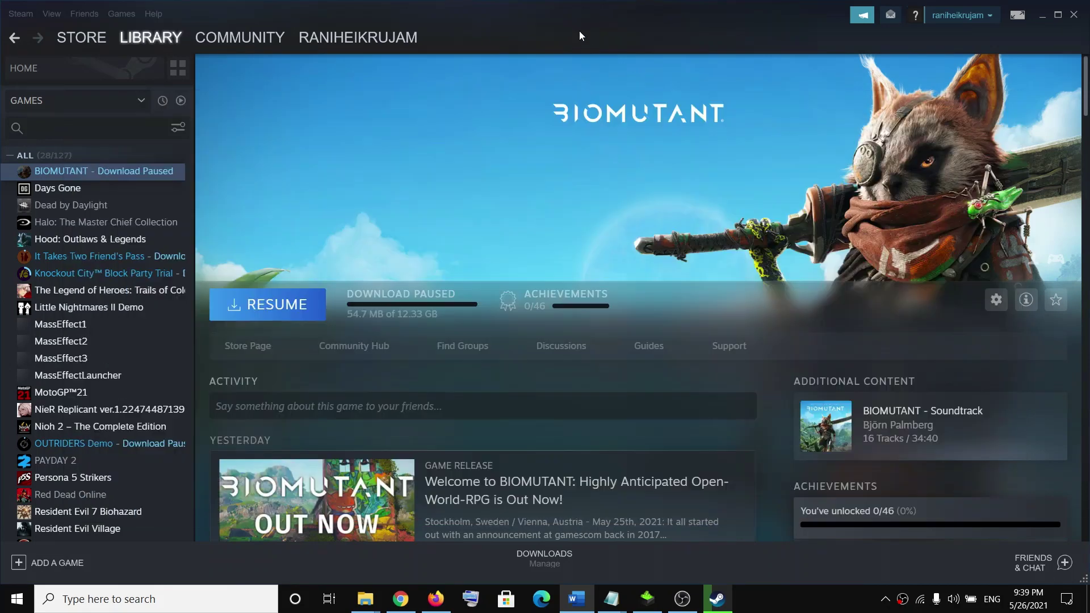
{"action": "right_click", "coordinate": [117, 172]}
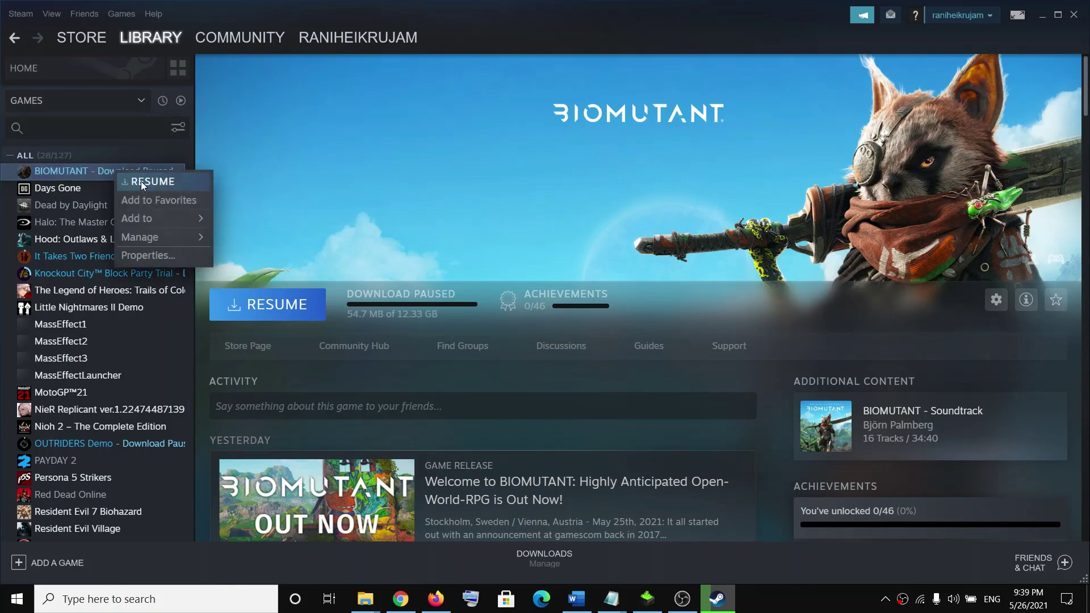
{"action": "key", "text": "Return"}
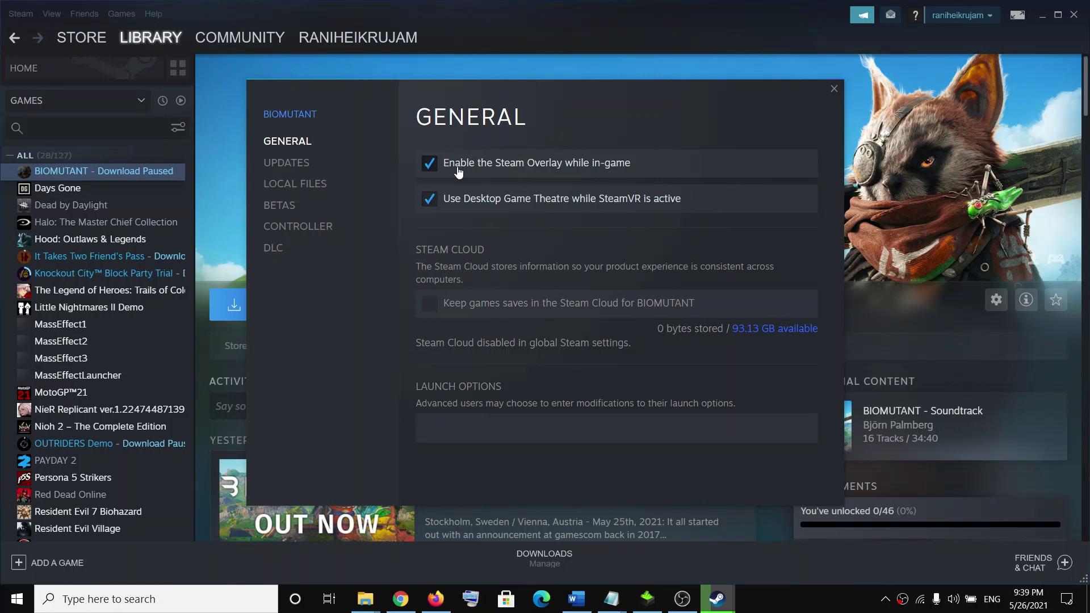
Disable the Steam Overlay for BIOMUTANT, close its properties, and read Step 9 on overlay applications and Steam cloud save in the Word document
{"action": "left_click", "coordinate": [438, 170]}
{"action": "left_click", "coordinate": [833, 89]}
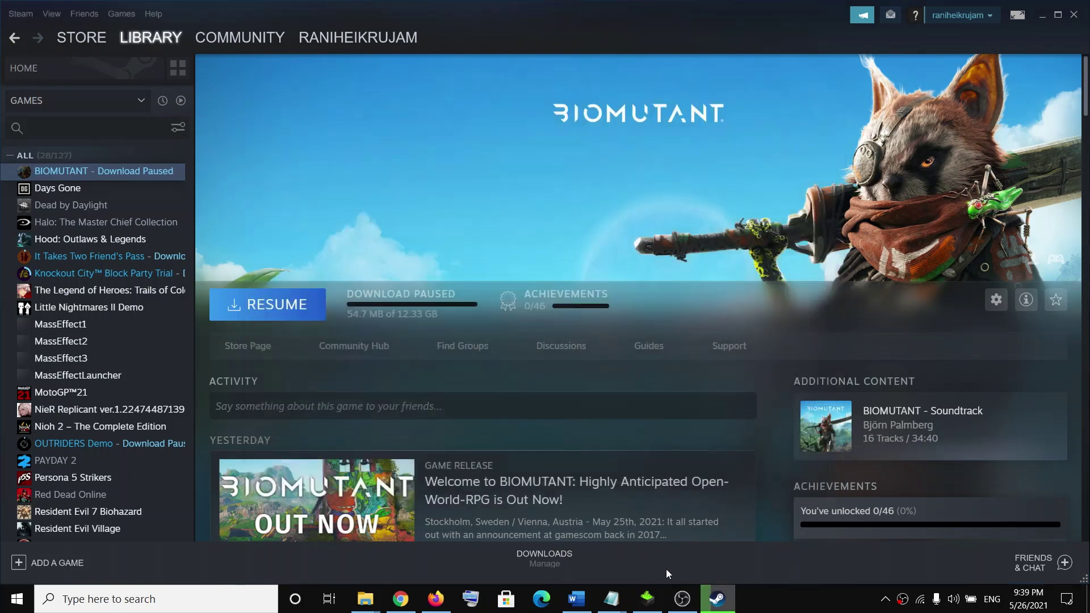
{"action": "left_click", "coordinate": [590, 603]}
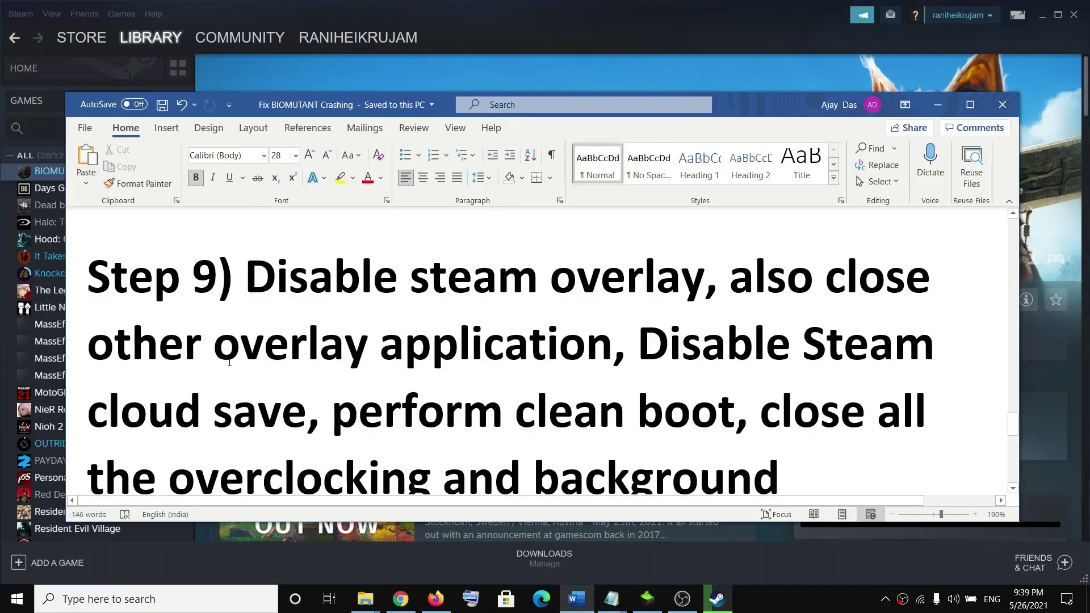
{"action": "left_click_drag", "start_coordinate": [229, 362], "coordinate": [610, 353]}
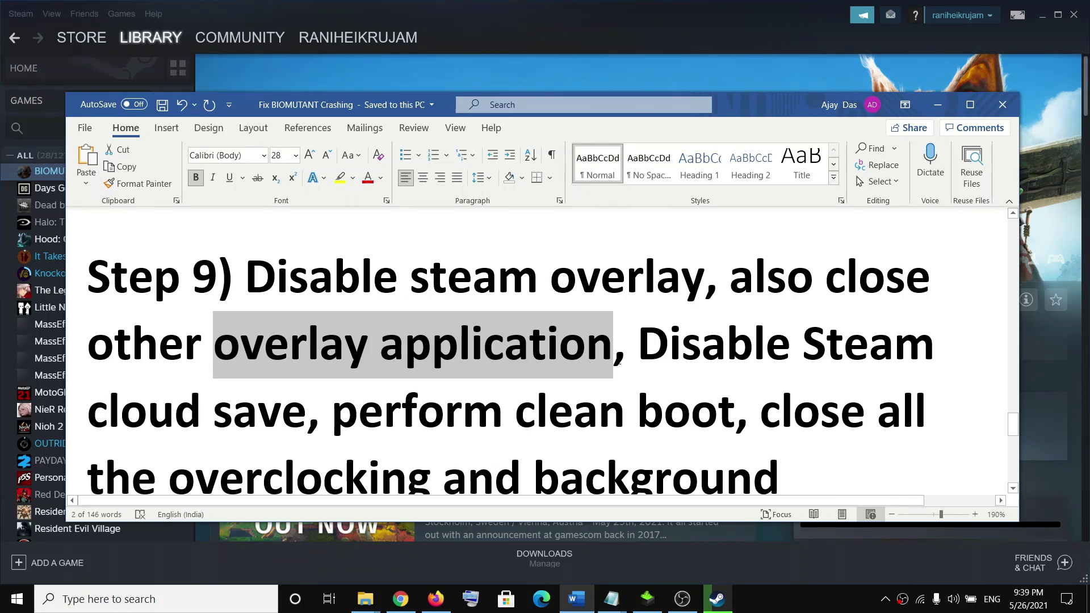
{"action": "left_click_drag", "start_coordinate": [638, 346], "coordinate": [306, 415]}
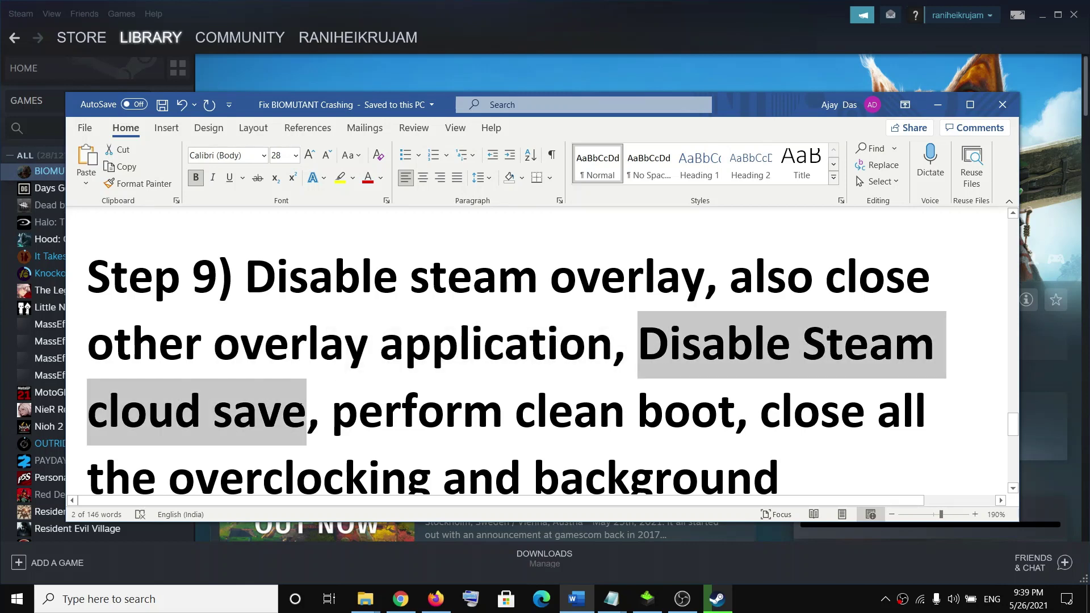
Switch to Steam and make sure Steam Cloud synchronization is disabled in the client's Cloud settings, confirming the settings
{"action": "left_click", "coordinate": [717, 599]}
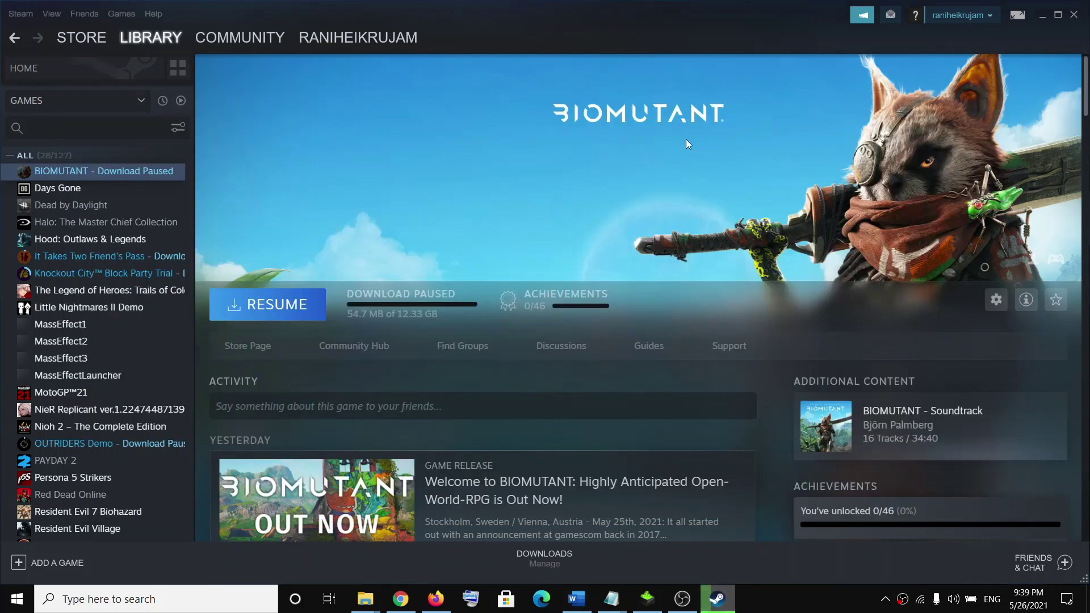
{"action": "left_click", "coordinate": [20, 13]}
{"action": "left_click", "coordinate": [26, 101]}
{"action": "left_click", "coordinate": [397, 239]}
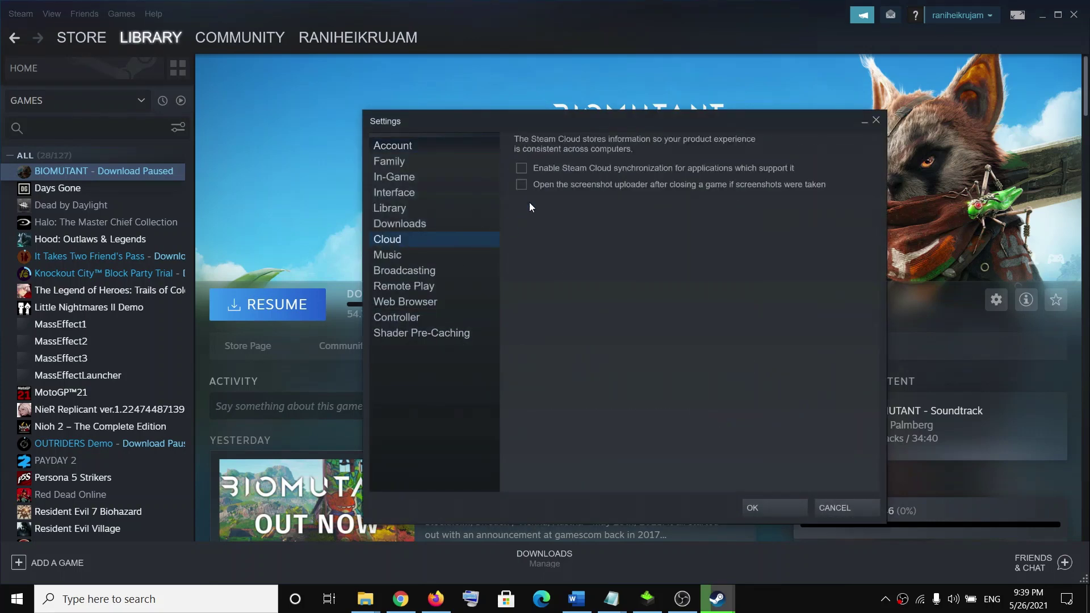
{"action": "left_click", "coordinate": [520, 167]}
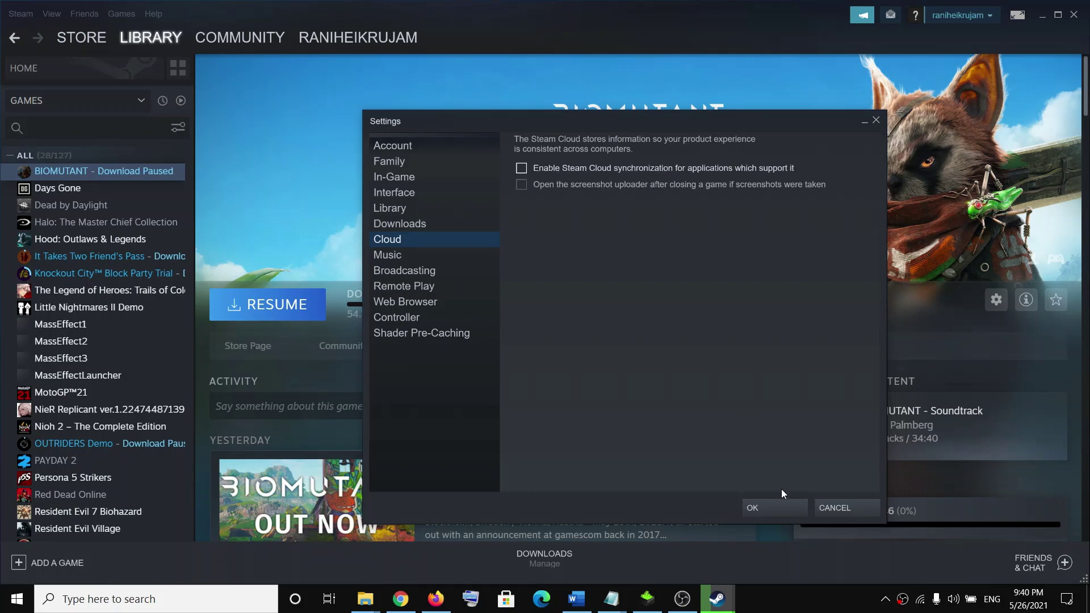
{"action": "left_click", "coordinate": [780, 508]}
Return to the clean boot instruction in Word, open System Configuration, hide all Microsoft services in the service list and accept the configuration
{"action": "left_click", "coordinate": [576, 599]}
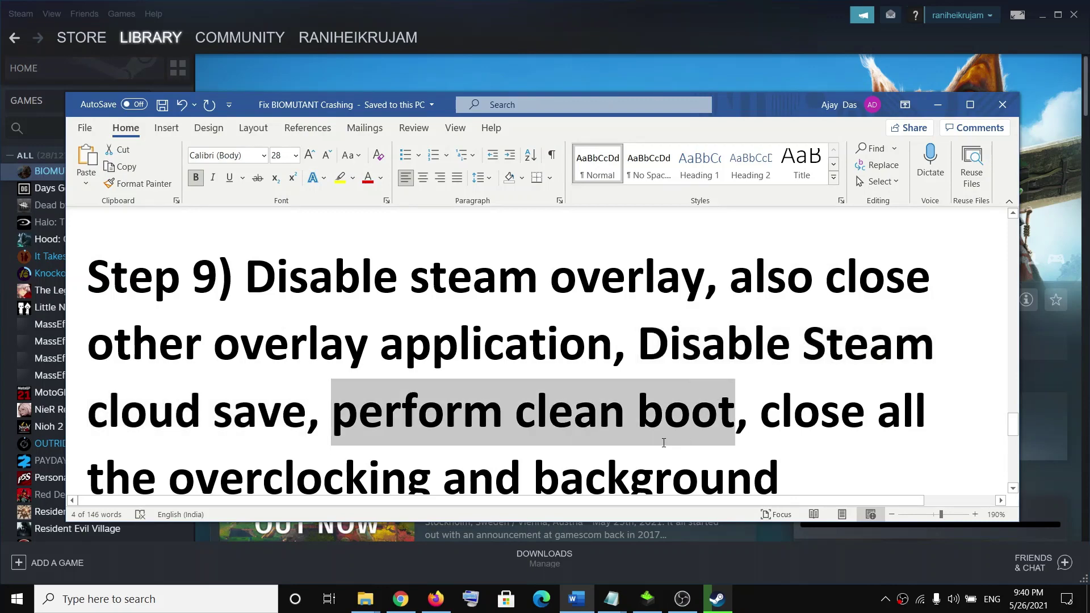
{"action": "left_click", "coordinate": [154, 590]}
{"action": "type", "text": "system"}
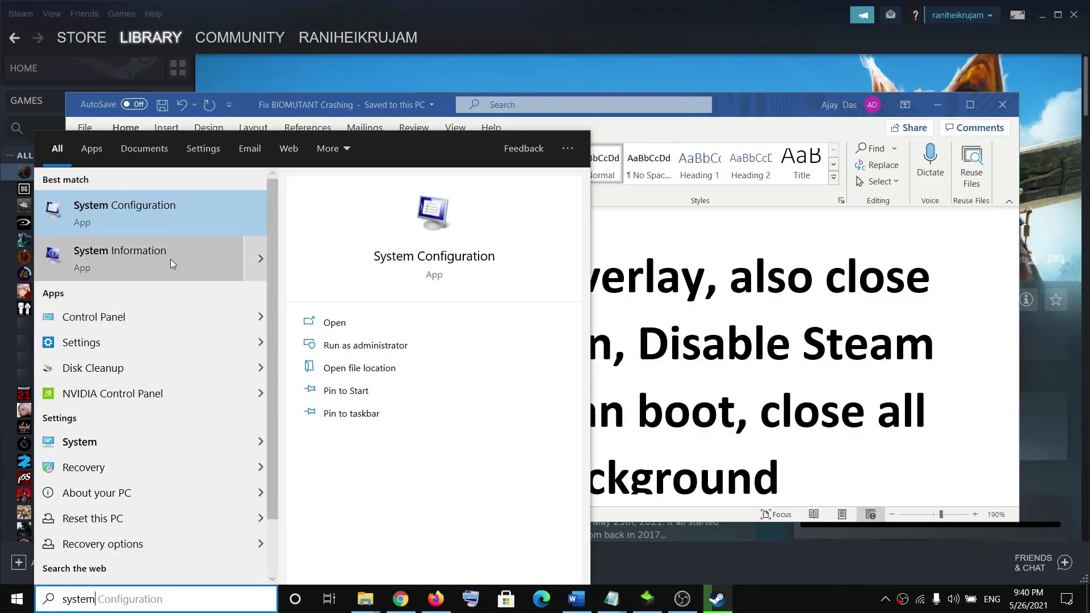
{"action": "left_click", "coordinate": [219, 221]}
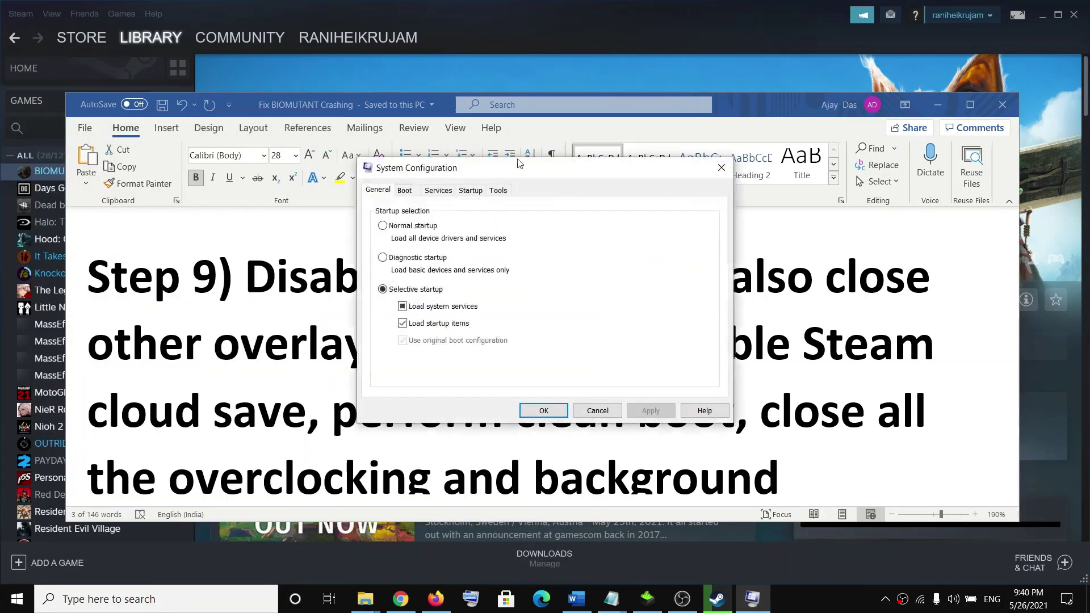
{"action": "left_click", "coordinate": [435, 192]}
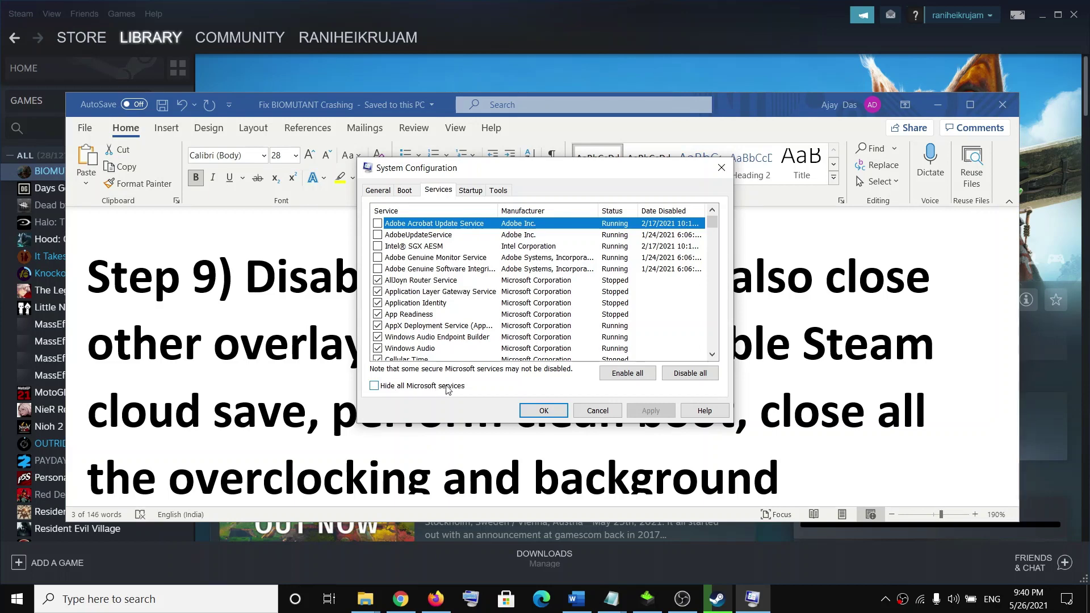
{"action": "left_click", "coordinate": [375, 386]}
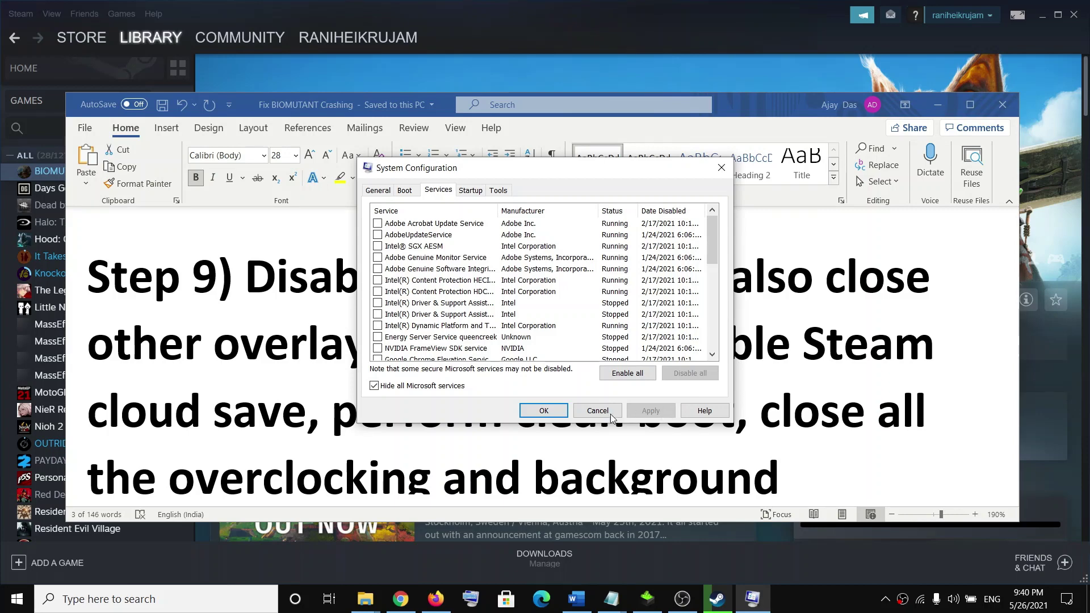
{"action": "left_click", "coordinate": [543, 411]}
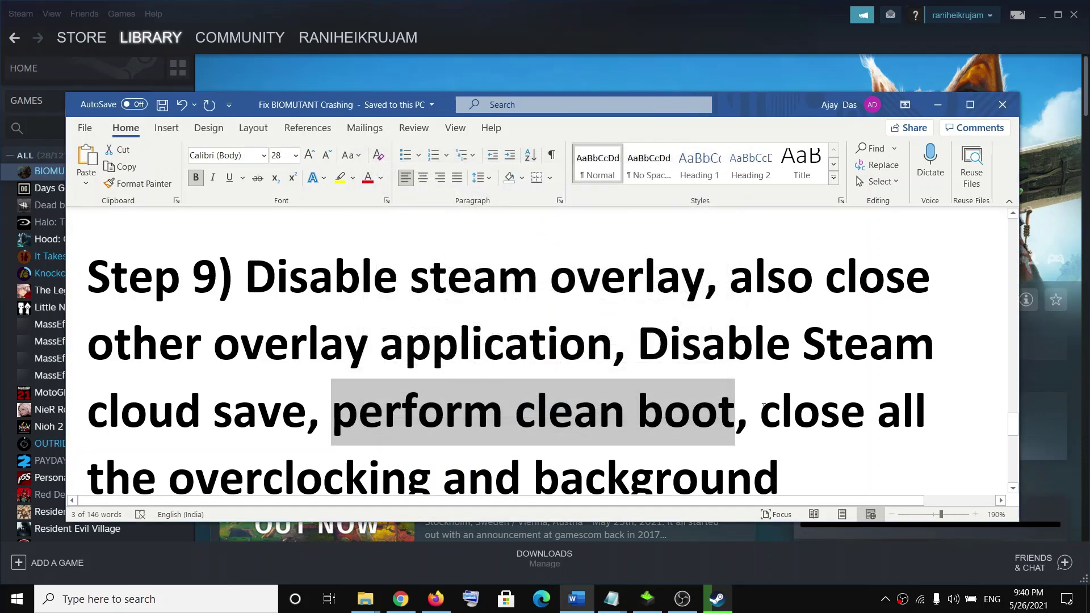
Read the rest of Step 9 in the Word document about closing overclocking and background applications
{"action": "scroll", "coordinate": [781, 408], "scroll_direction": "down", "scroll_amount": 2}
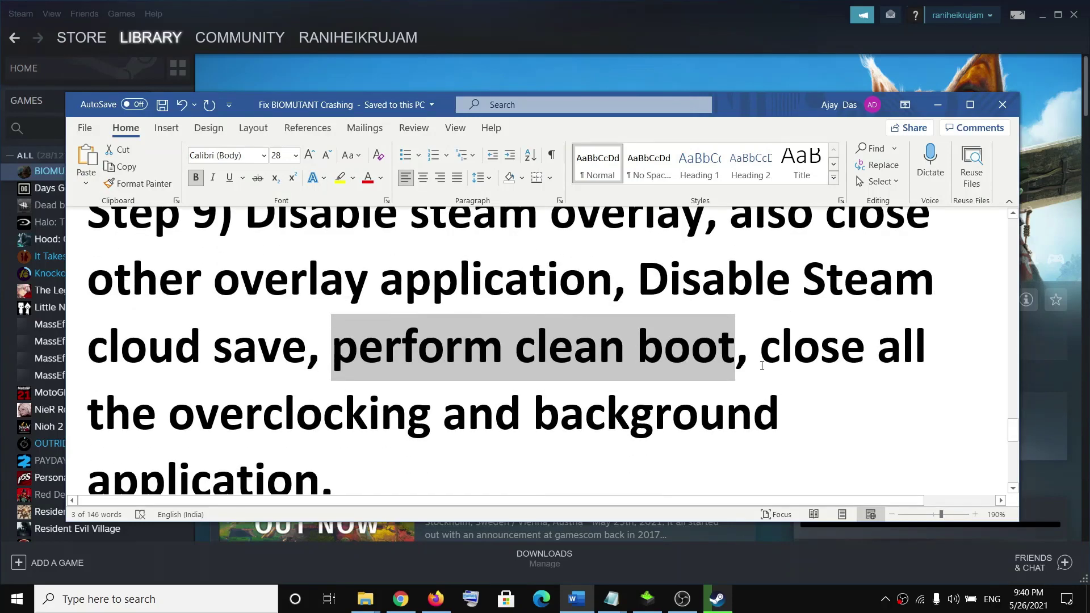
{"action": "left_click_drag", "start_coordinate": [762, 366], "coordinate": [424, 404]}
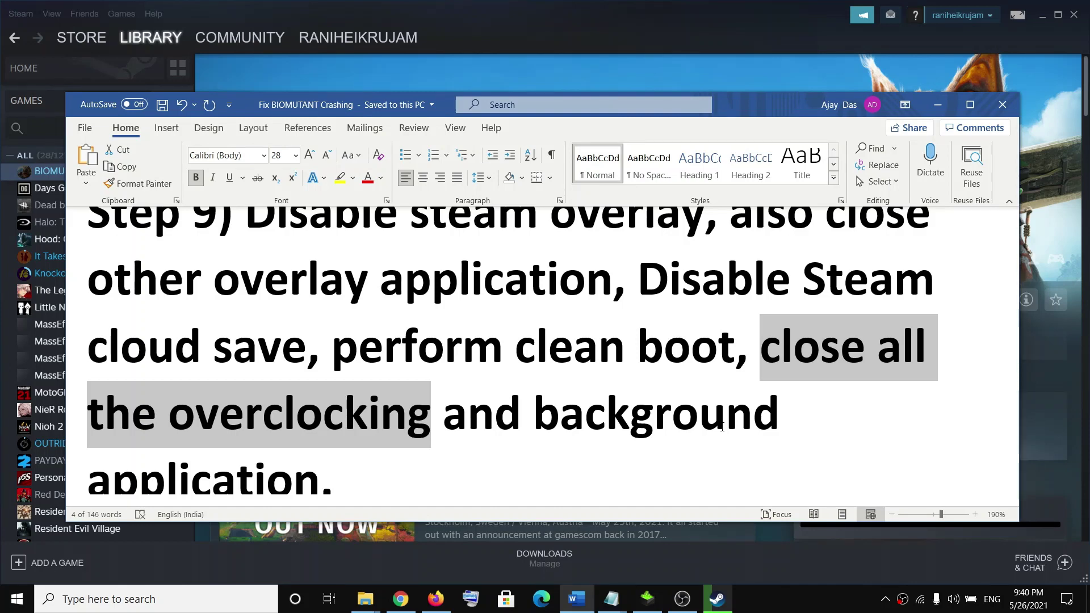
{"action": "scroll", "coordinate": [559, 377], "scroll_direction": "down", "scroll_amount": 1}
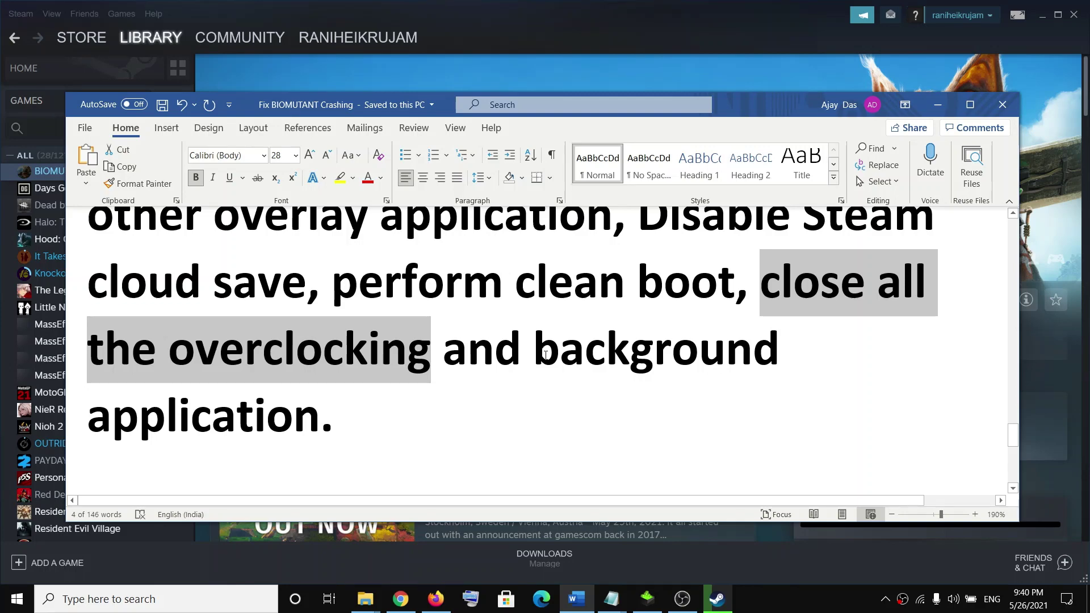
{"action": "left_click_drag", "start_coordinate": [537, 352], "coordinate": [317, 420]}
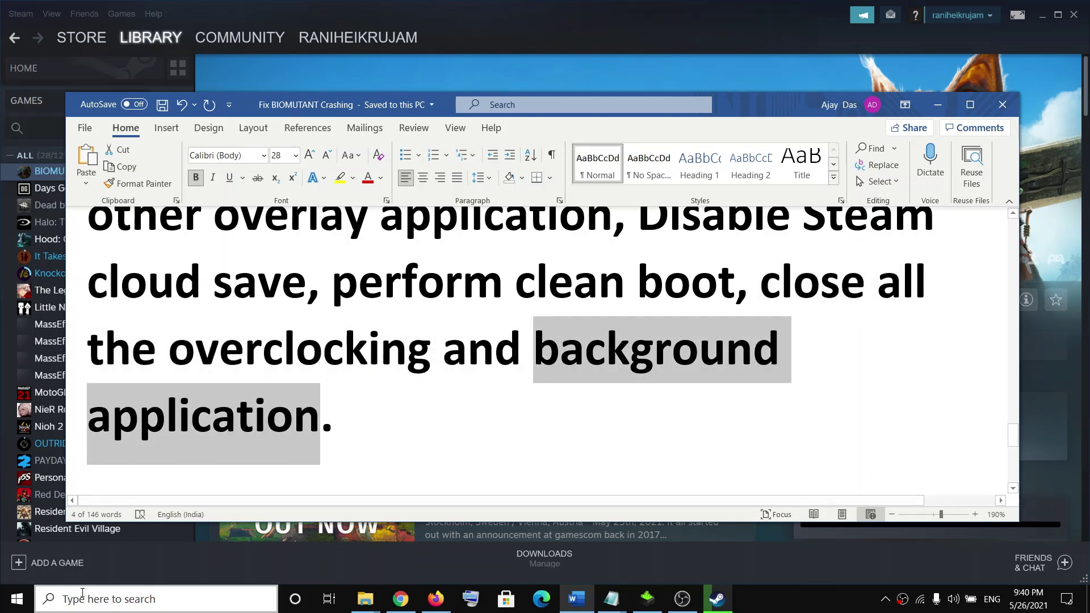
Look up Background apps in Windows Settings, check whether apps may run in the background, and close Settings
{"action": "left_click", "coordinate": [14, 608]}
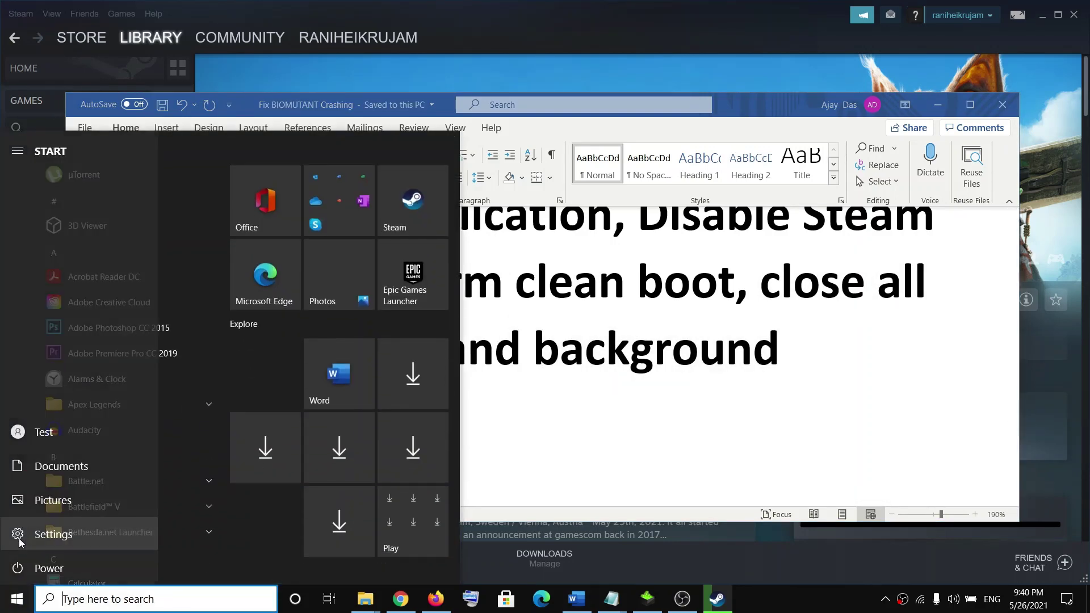
{"action": "left_click", "coordinate": [95, 536]}
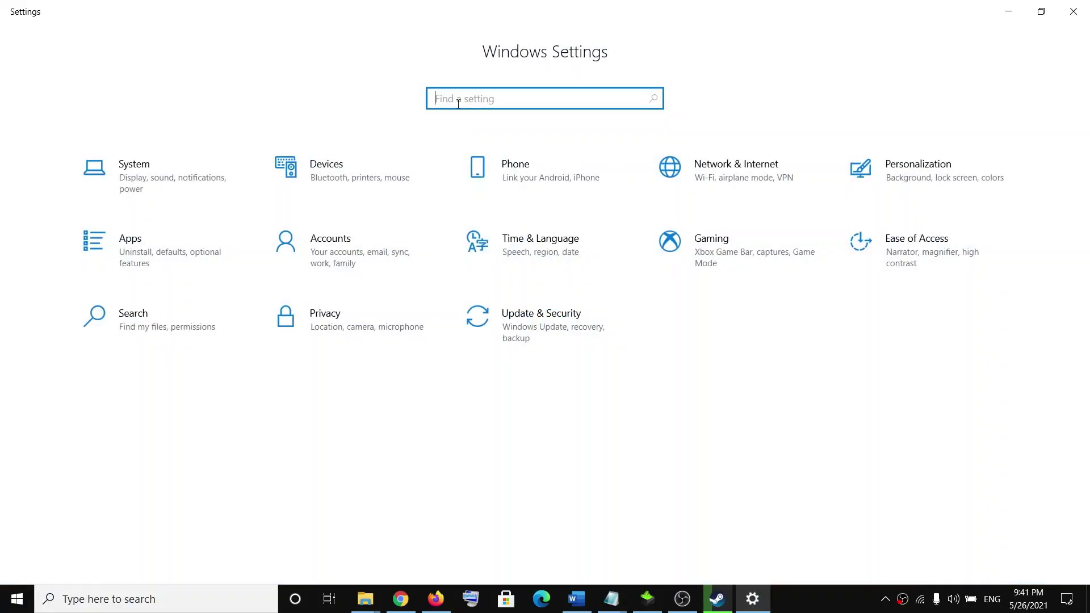
{"action": "type", "text": "back"}
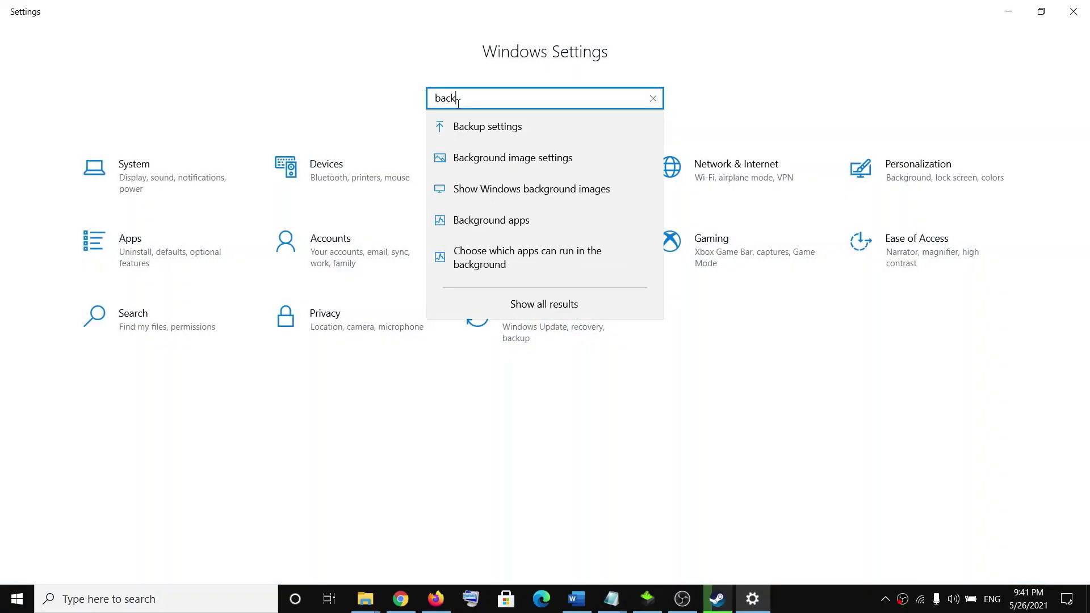
{"action": "left_click", "coordinate": [522, 220]}
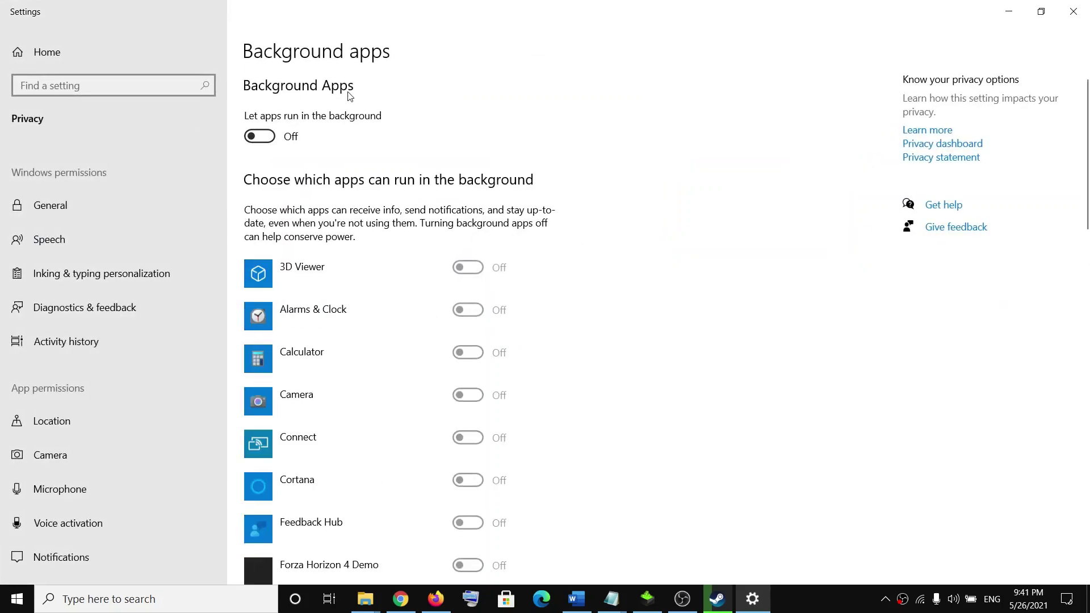
{"action": "left_click", "coordinate": [1073, 11]}
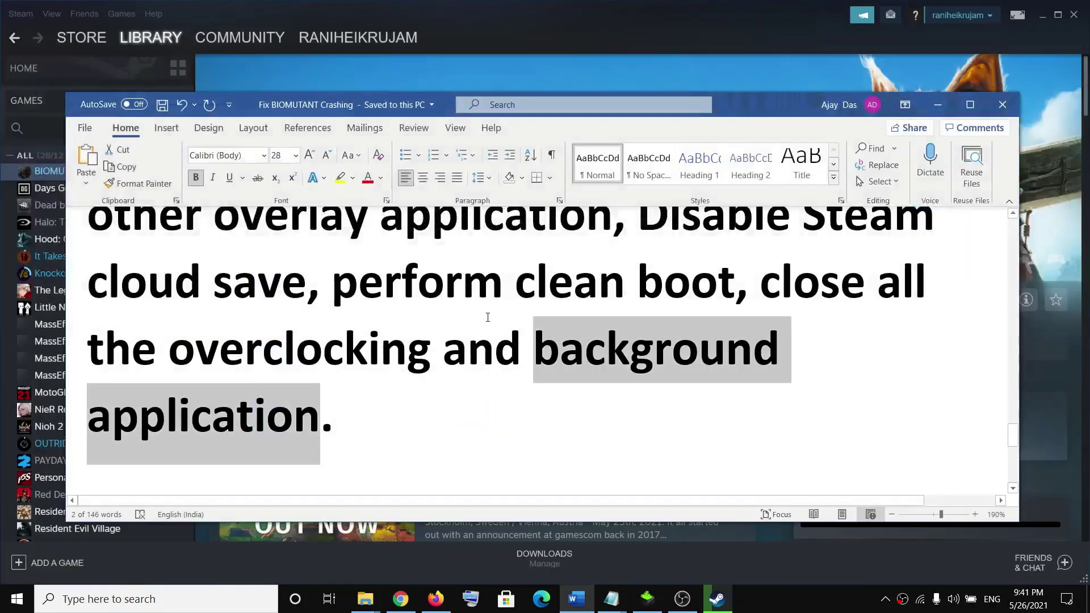
Read Step 10 on windowed mode, graphics settings and Vsync, and Step 11 on reinstalling the game, in the Word document
{"action": "scroll", "coordinate": [322, 390], "scroll_direction": "down", "scroll_amount": 3}
{"action": "scroll", "coordinate": [336, 387], "scroll_direction": "down", "scroll_amount": 1}
{"action": "scroll", "coordinate": [340, 385], "scroll_direction": "up", "scroll_amount": 2}
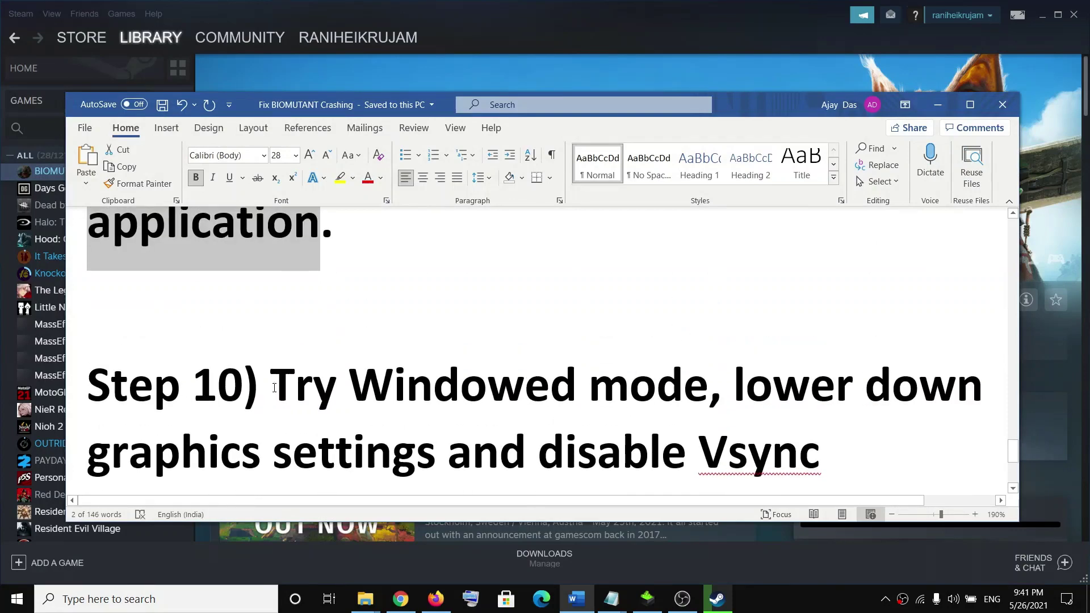
{"action": "left_click_drag", "start_coordinate": [270, 386], "coordinate": [709, 392]}
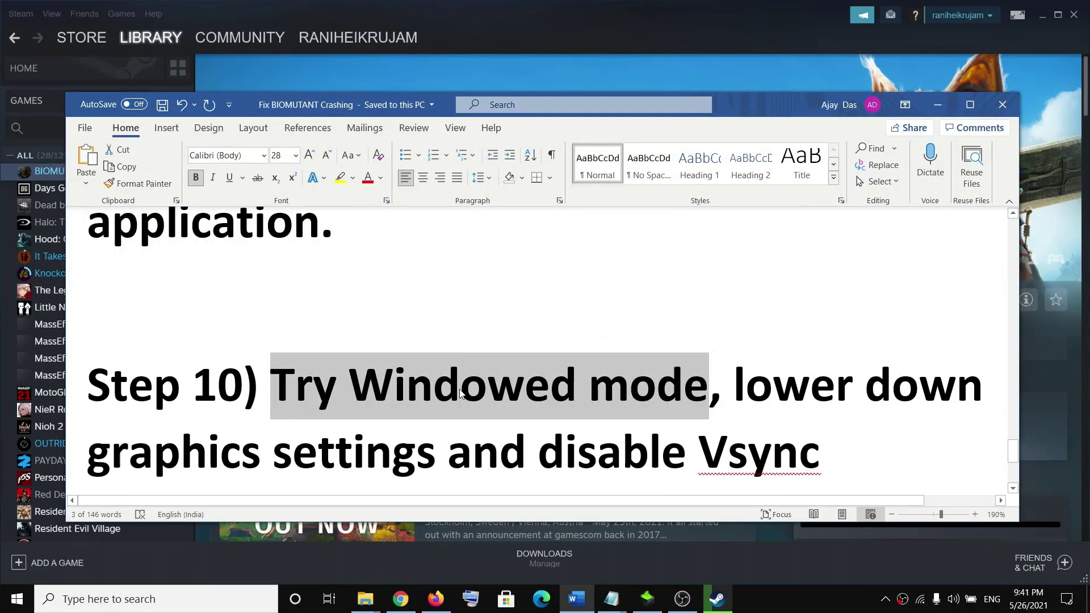
{"action": "scroll", "coordinate": [735, 394], "scroll_direction": "down", "scroll_amount": 2}
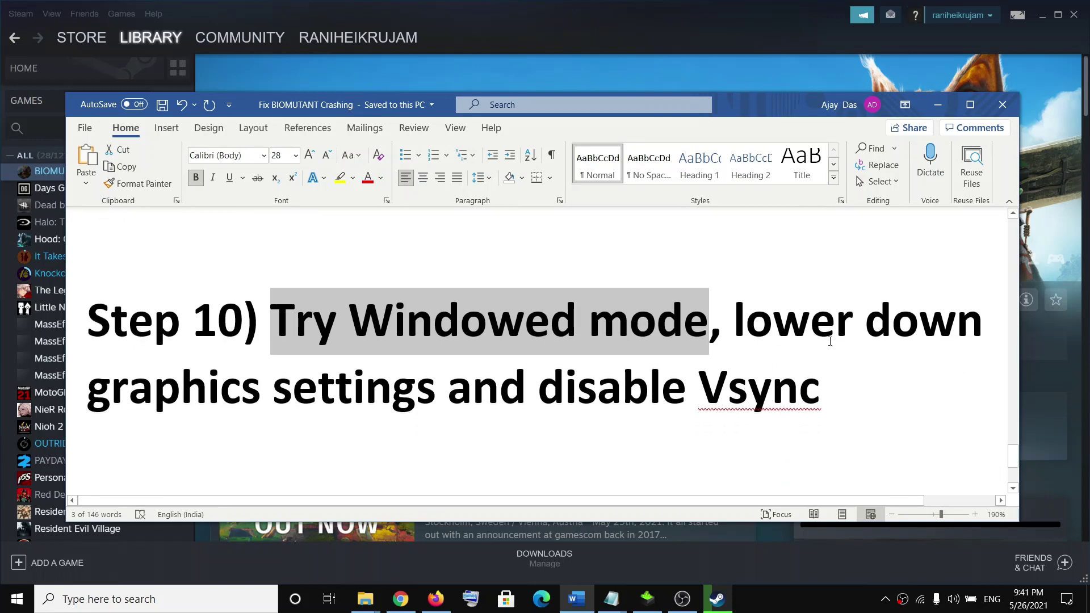
{"action": "left_click_drag", "start_coordinate": [732, 320], "coordinate": [416, 391]}
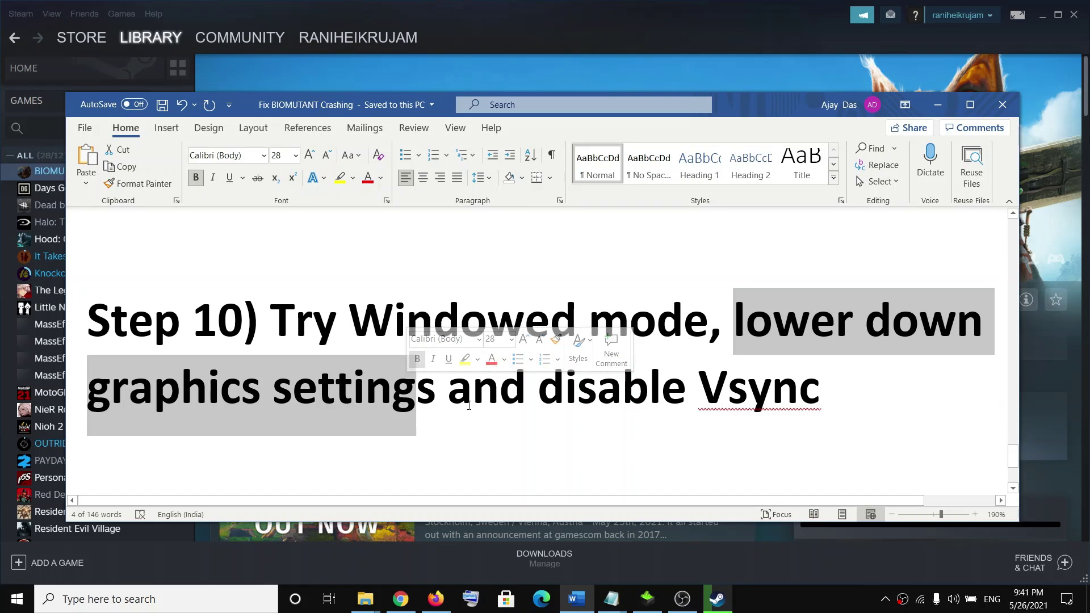
{"action": "left_click_drag", "start_coordinate": [539, 388], "coordinate": [470, 324]}
{"action": "key", "text": "Left"}
{"action": "left_click_drag", "start_coordinate": [347, 321], "coordinate": [271, 321]}
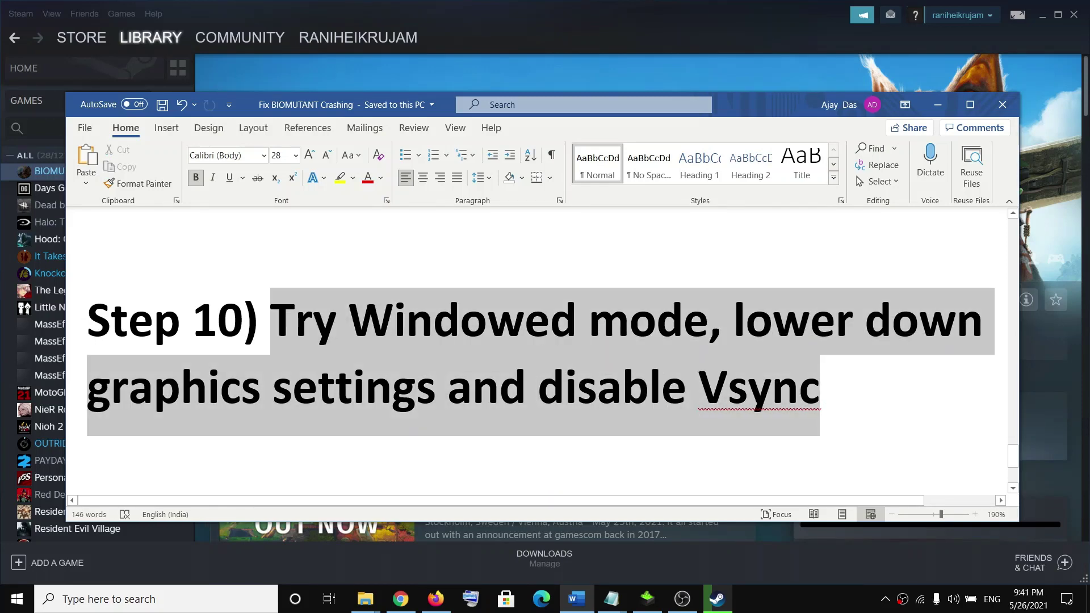
{"action": "scroll", "coordinate": [473, 386], "scroll_direction": "down", "scroll_amount": 3}
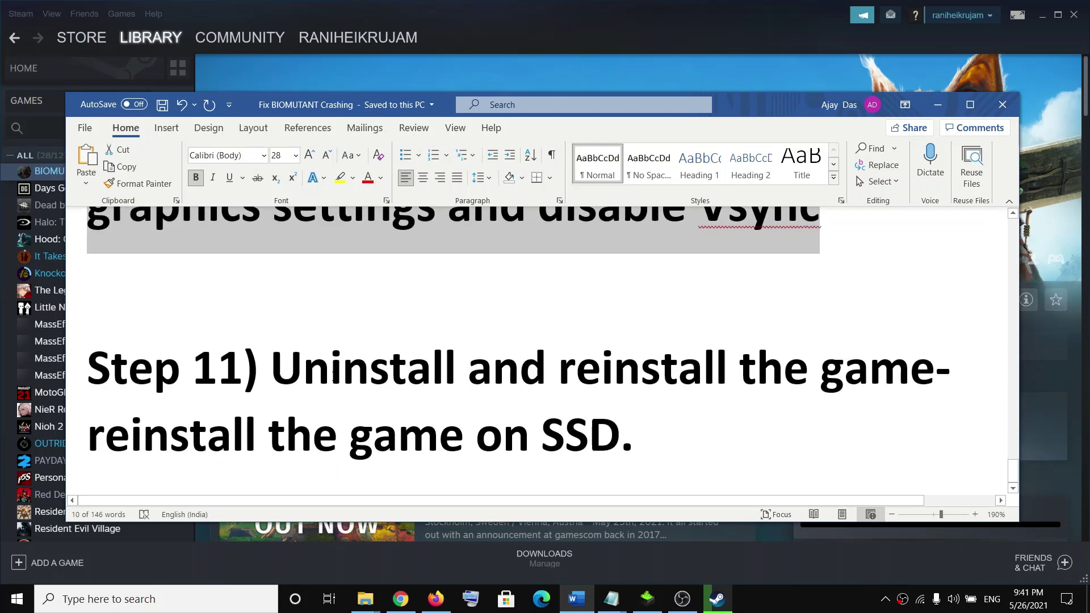
{"action": "left_click_drag", "start_coordinate": [272, 369], "coordinate": [933, 371]}
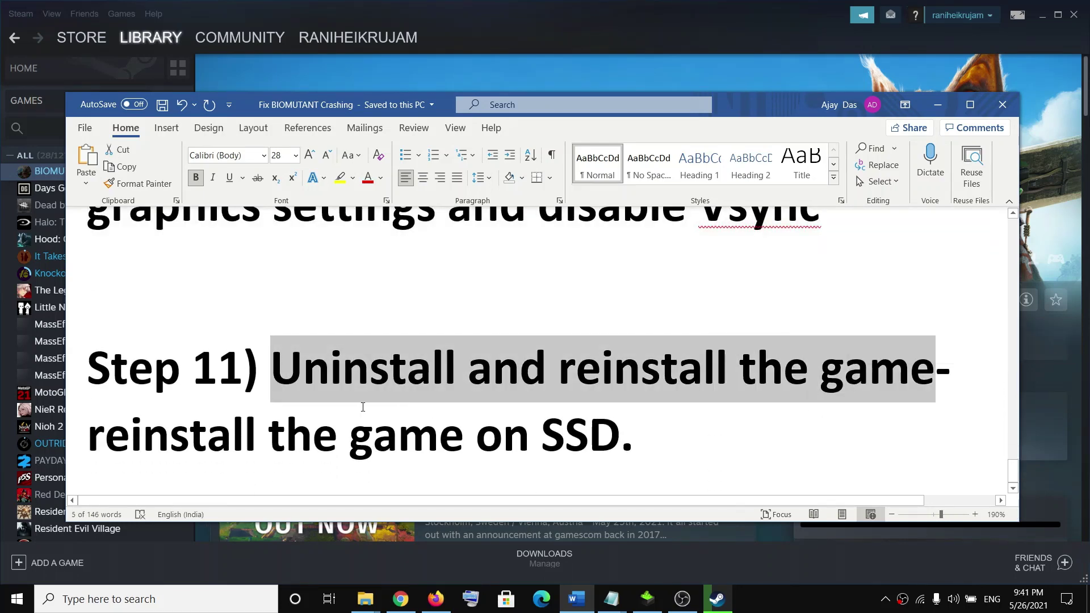
Minimize the Word document and open the management options of BIOMUTANT in the Steam library
{"action": "left_click", "coordinate": [937, 104]}
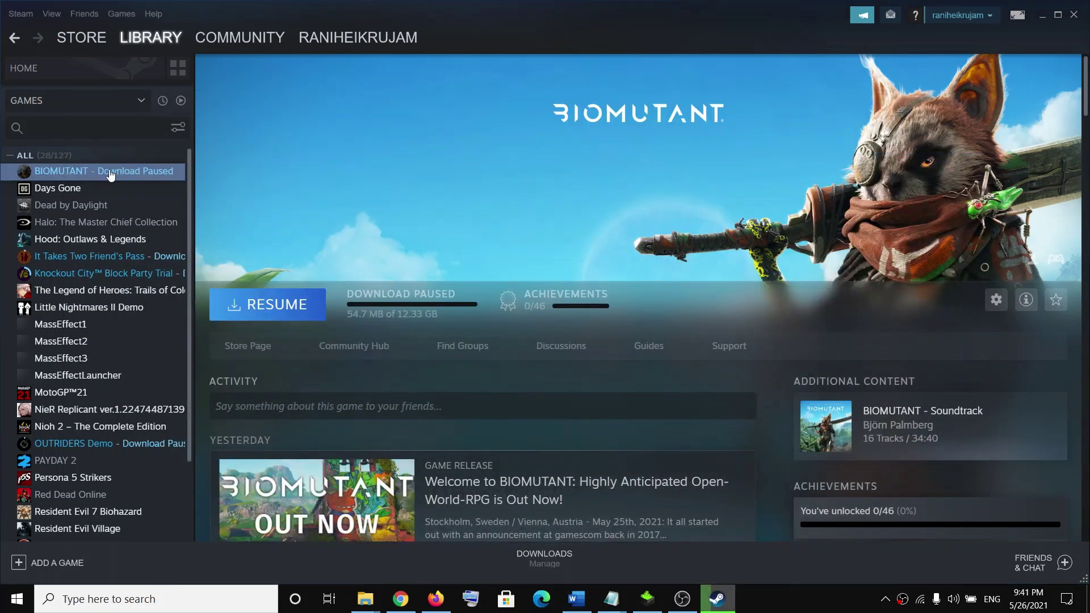
{"action": "right_click", "coordinate": [104, 174]}
{"action": "mouse_move", "coordinate": [132, 239]}
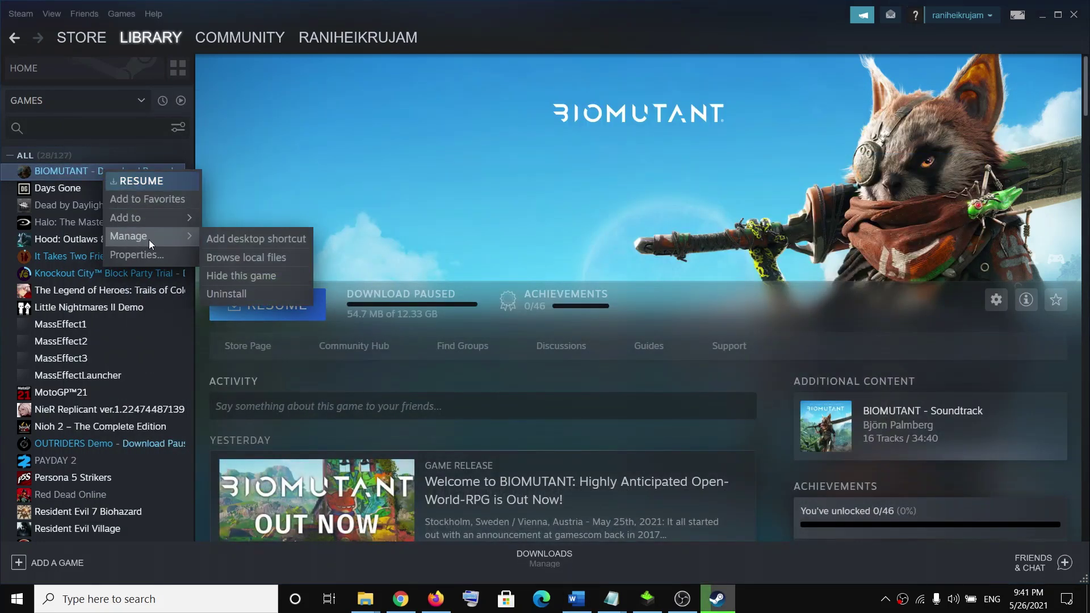